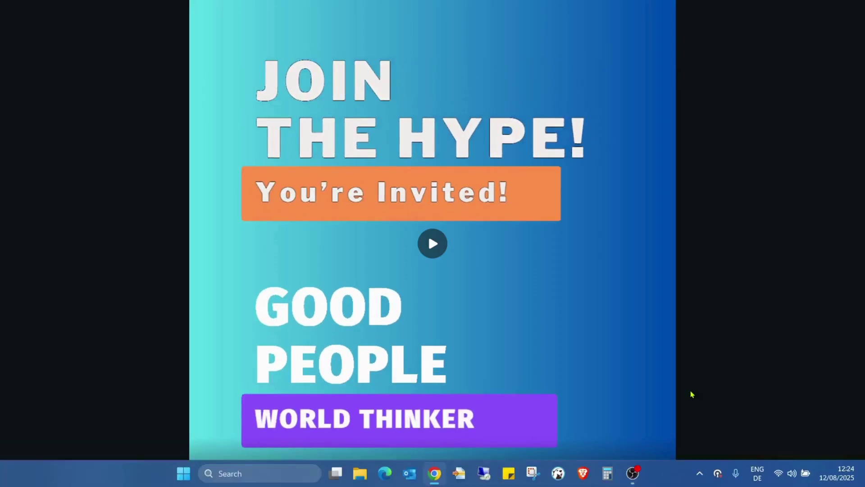
pyautogui.press('Escape')
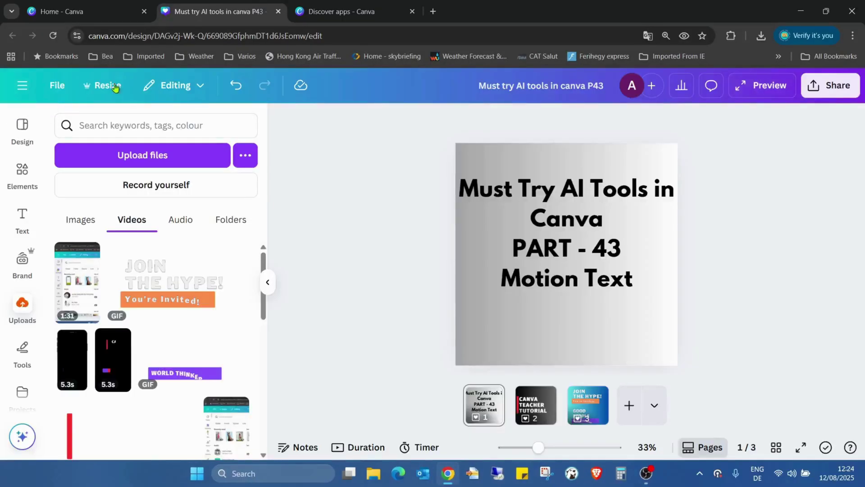
# Step: Add a fourth page, then read the MotionText app's description on the Discover apps tab
pyautogui.click(630, 405)
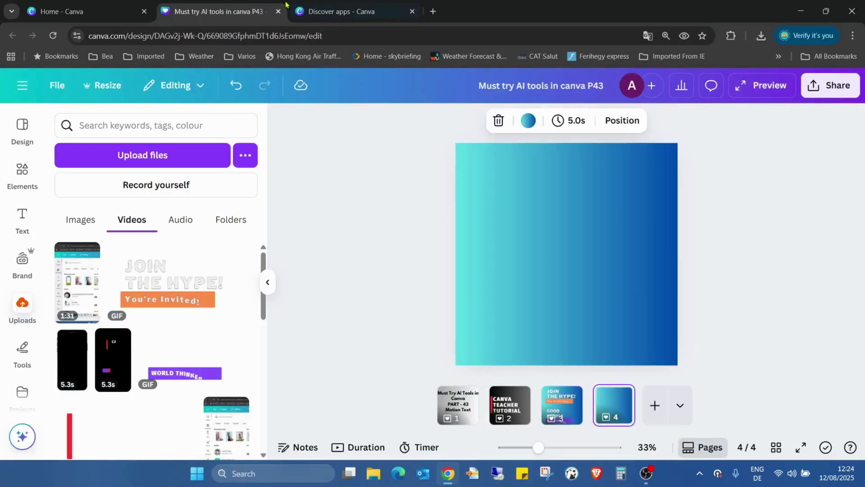
pyautogui.click(332, 9)
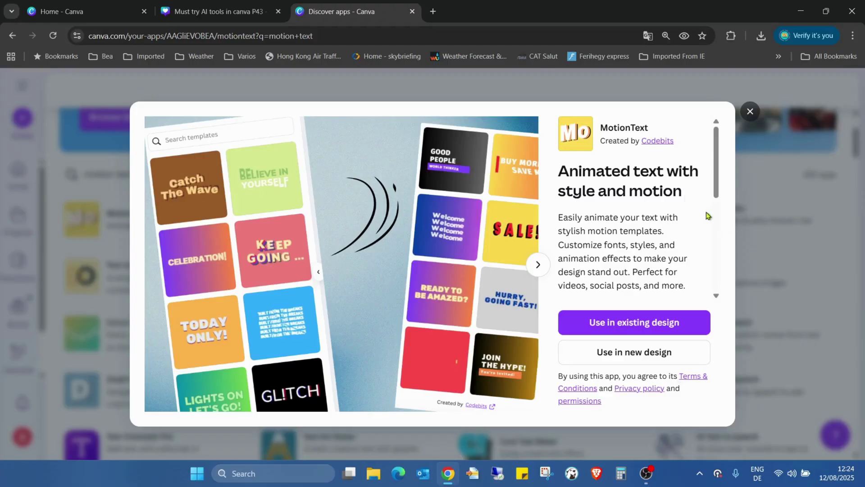
pyautogui.scroll(-5, 656, 211)
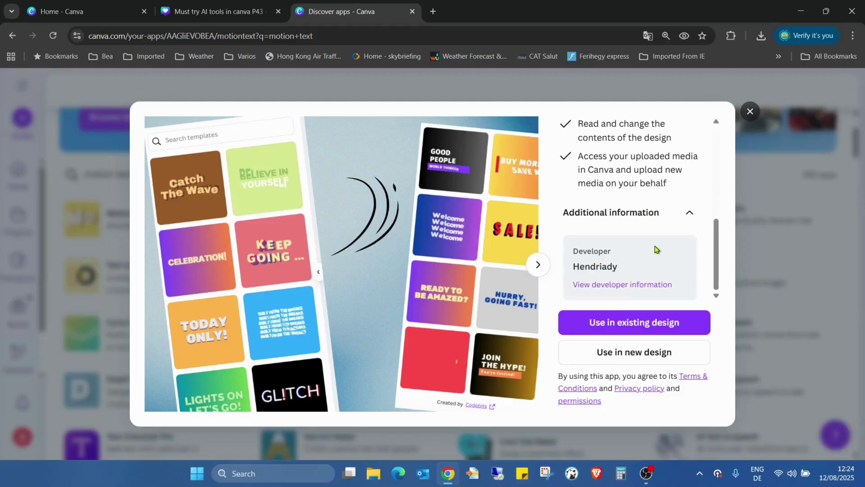
pyautogui.scroll(5, 677, 269)
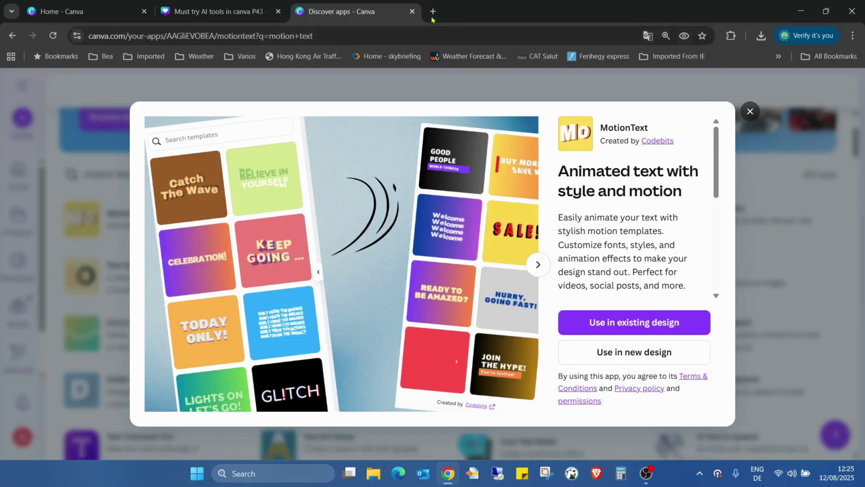
# Step: Return to the design and give page 4 a black gradient background
pyautogui.click(412, 11)
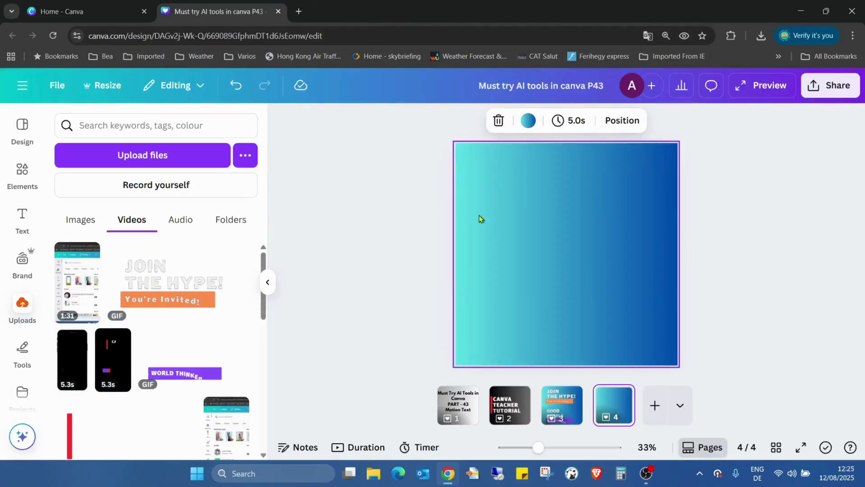
pyautogui.click(514, 120)
pyautogui.scroll(-3, 90, 371)
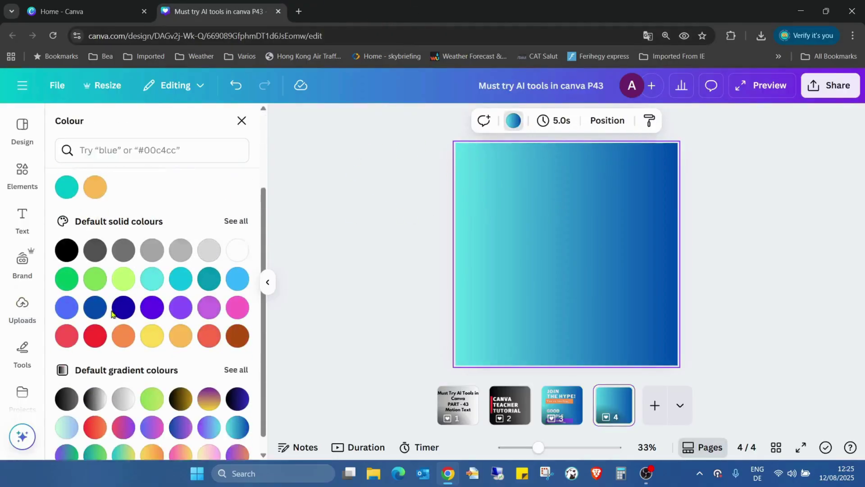
pyautogui.click(66, 381)
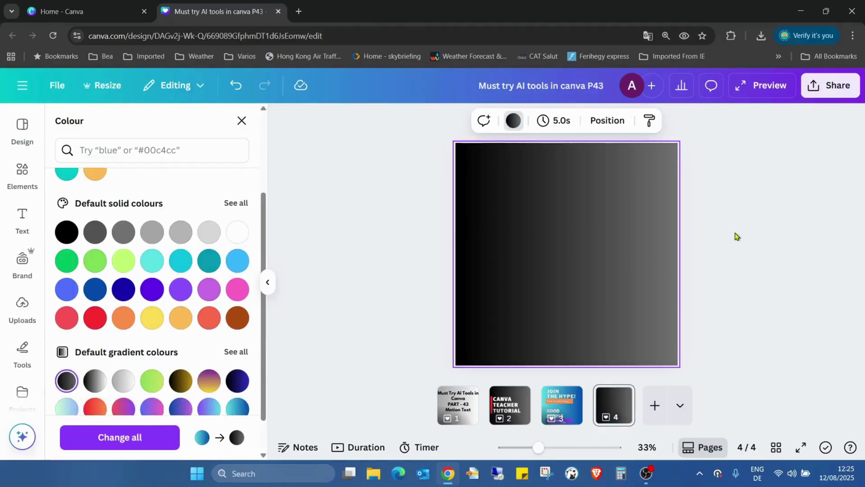
pyautogui.click(310, 253)
pyautogui.scroll(-4, 25, 244)
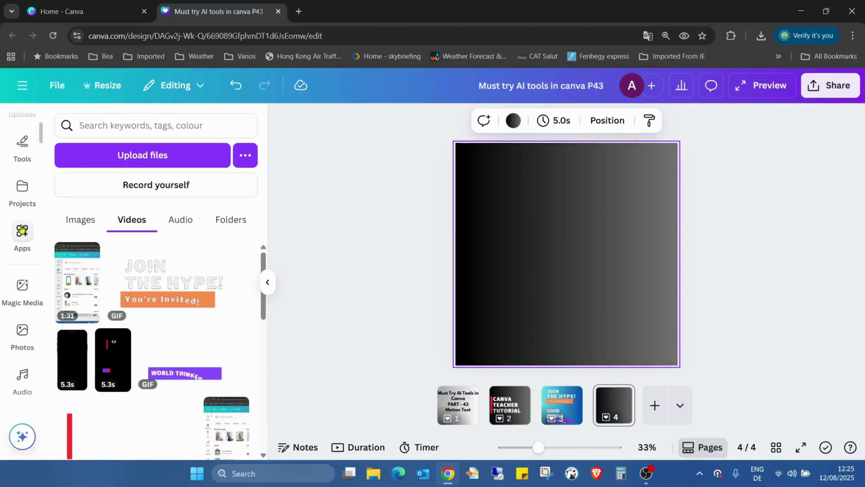
# Step: Search the Canva apps for 'motion text'
pyautogui.click(26, 229)
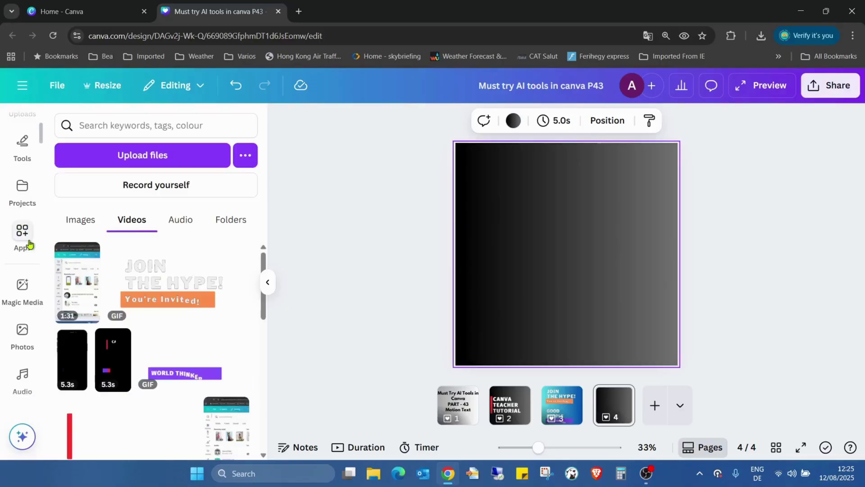
pyautogui.click(216, 125)
pyautogui.write('m')
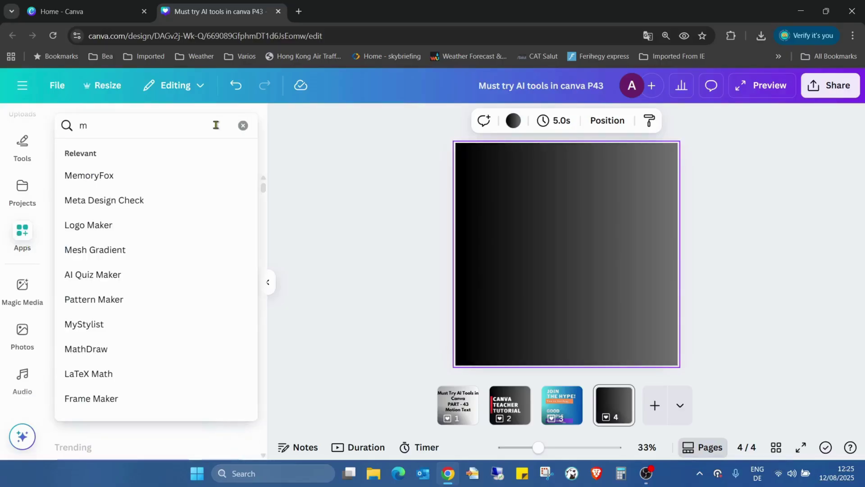
pyautogui.write('otion ')
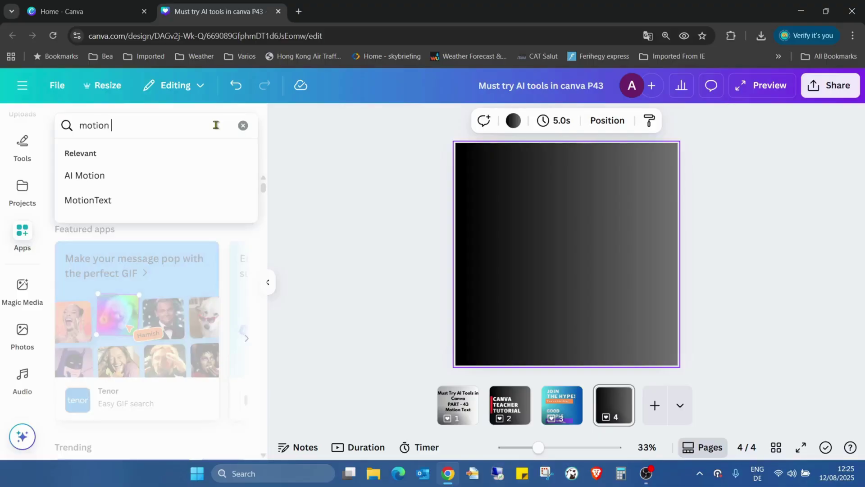
pyautogui.write('text')
pyautogui.press('Return')
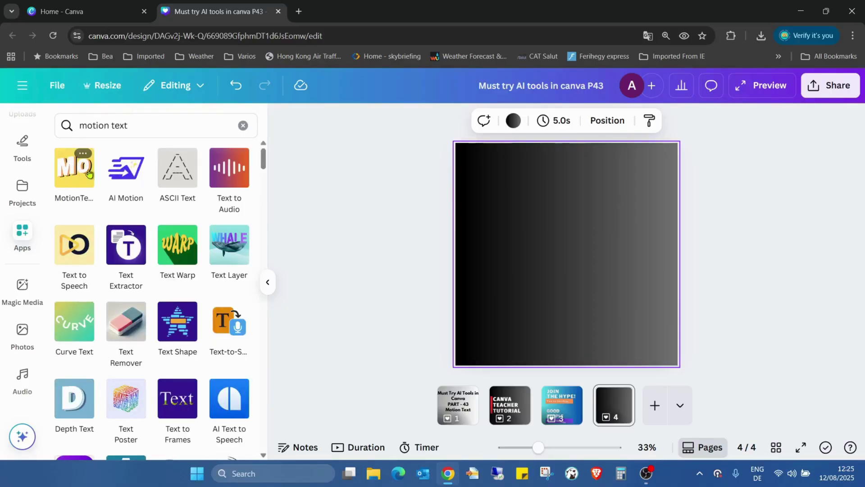
# Step: Open the MotionText app and browse its template gallery down to JOIN THE HYPE!
pyautogui.click(76, 179)
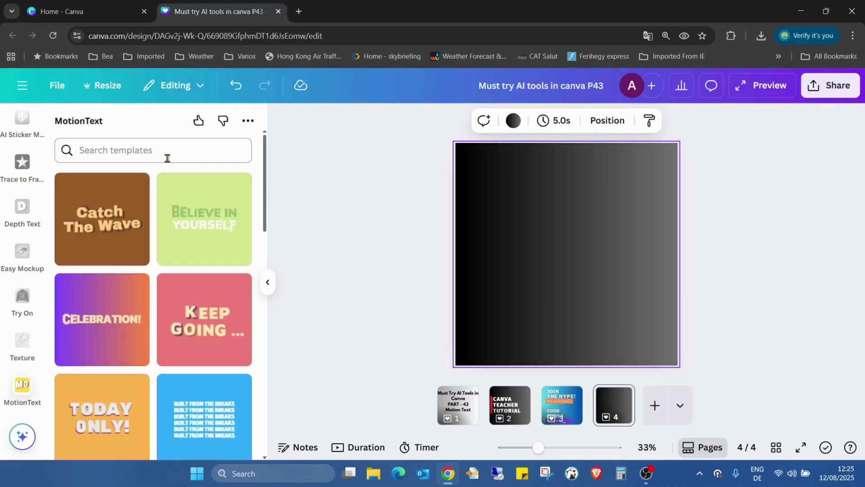
pyautogui.scroll(-10, 233, 209)
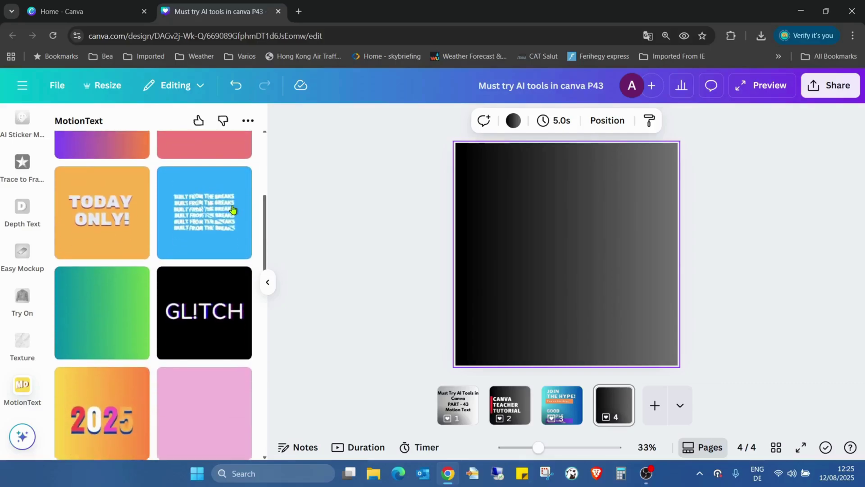
pyautogui.scroll(-4, 214, 225)
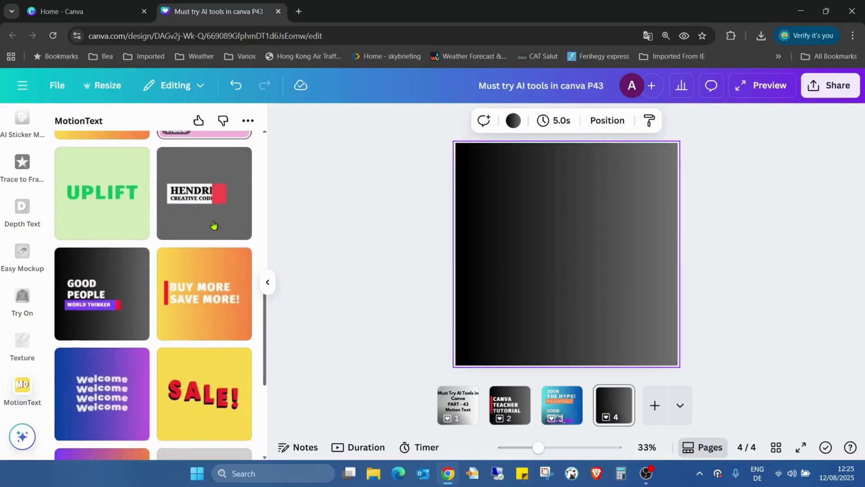
pyautogui.scroll(-2, 214, 225)
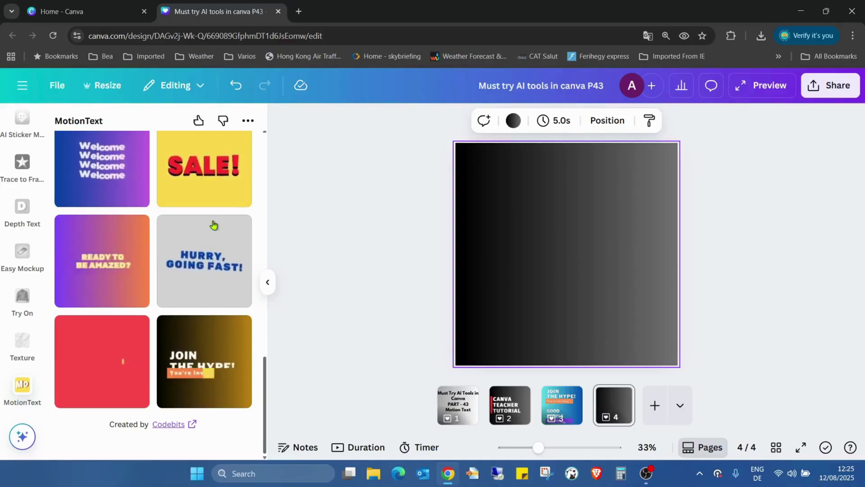
pyautogui.scroll(10, 214, 224)
pyautogui.scroll(2, 214, 224)
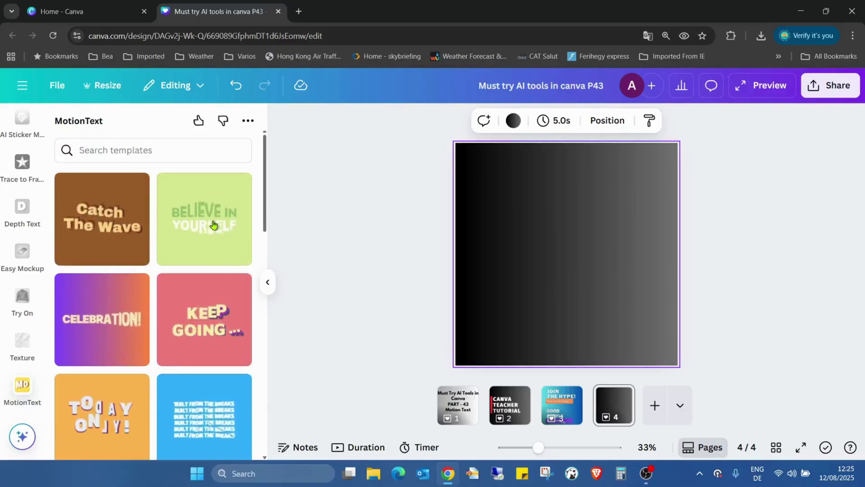
pyautogui.scroll(-6, 214, 226)
pyautogui.scroll(2, 220, 189)
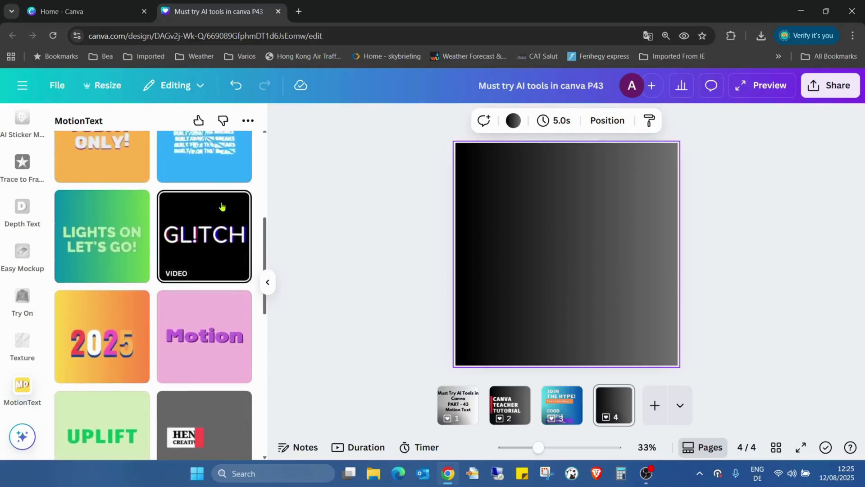
pyautogui.scroll(-6, 230, 202)
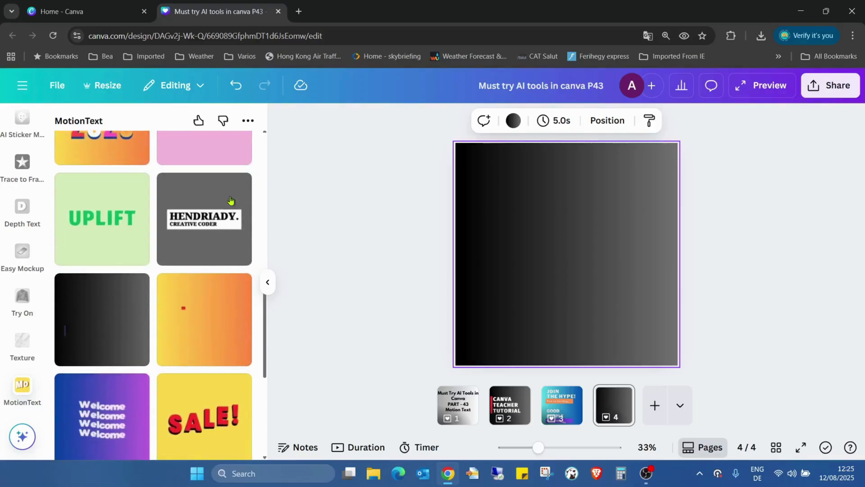
pyautogui.scroll(4, 231, 200)
pyautogui.scroll(-5, 231, 201)
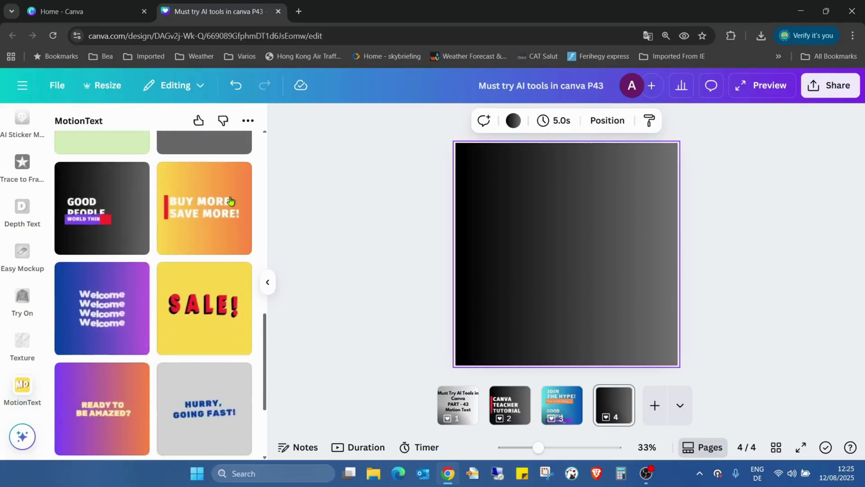
pyautogui.scroll(-3, 231, 201)
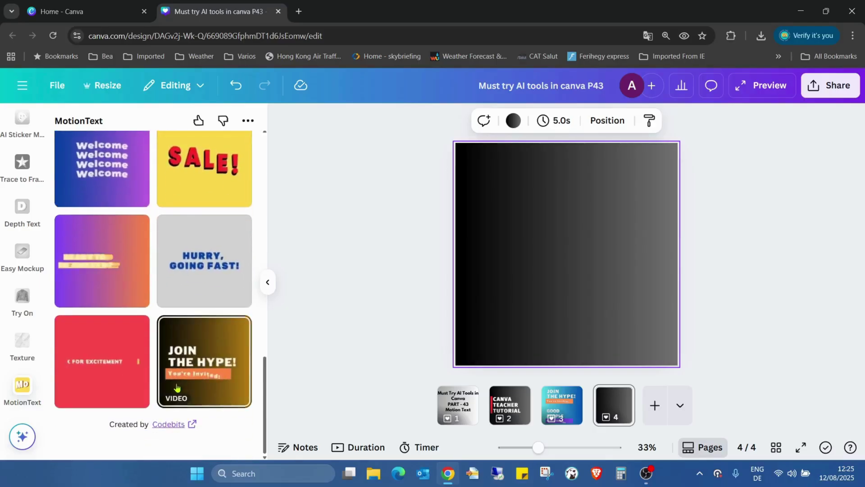
# Step: Choose the JOIN THE HYPE! template and make its background transparent
pyautogui.click(220, 348)
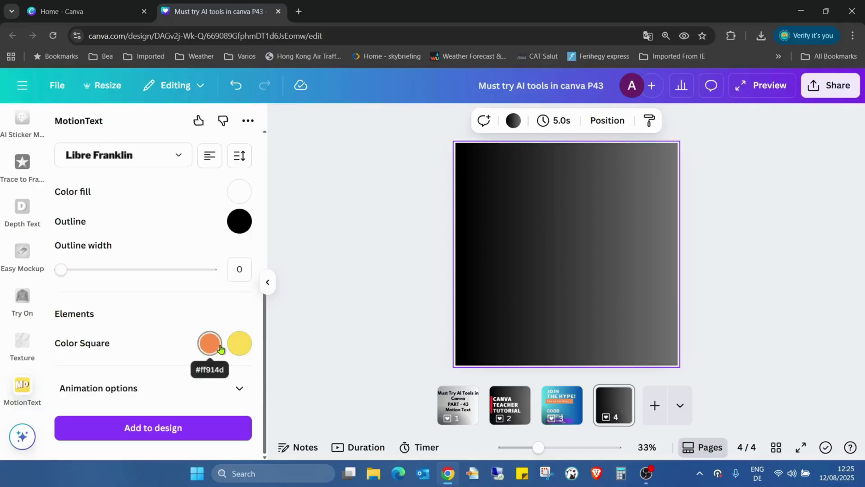
pyautogui.scroll(5, 209, 286)
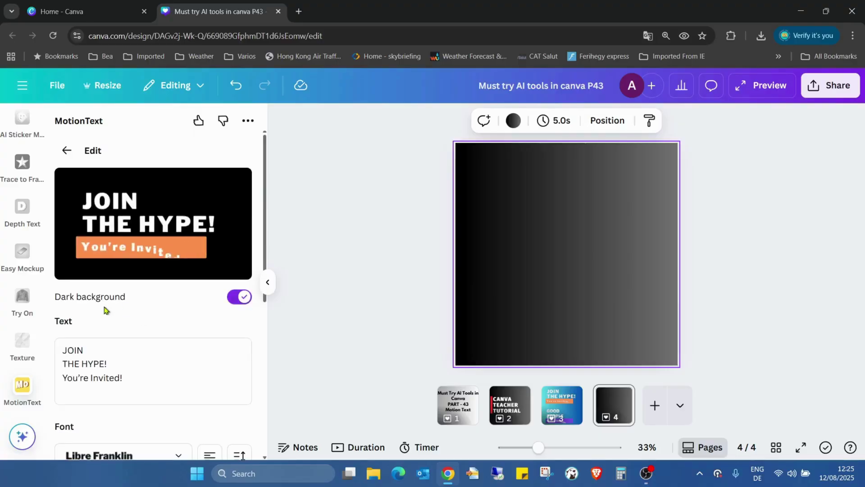
pyautogui.click(239, 298)
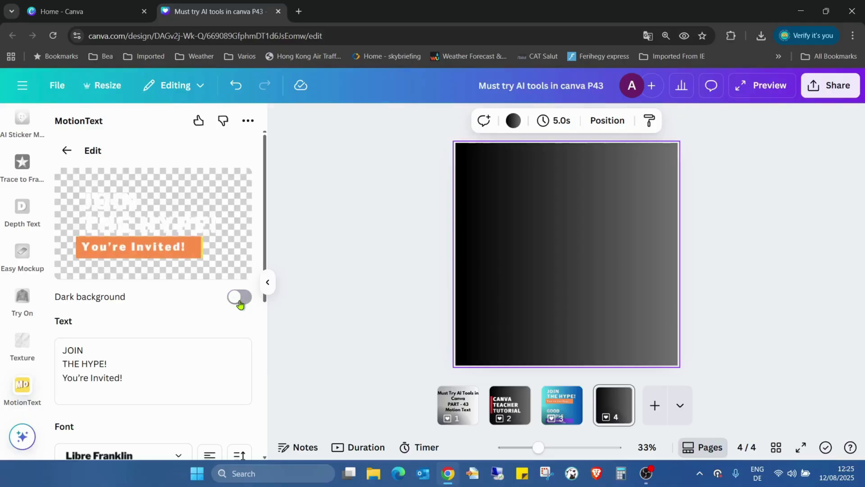
pyautogui.scroll(-1, 176, 300)
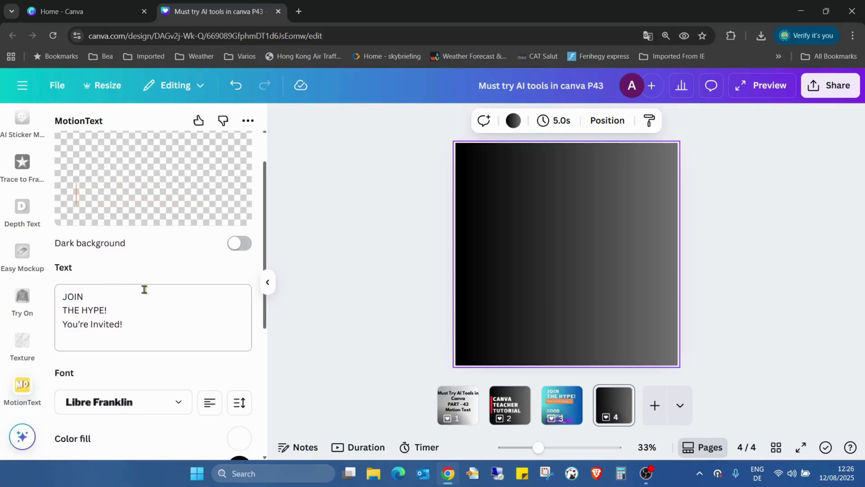
pyautogui.scroll(-1, 166, 269)
pyautogui.scroll(-1, 174, 239)
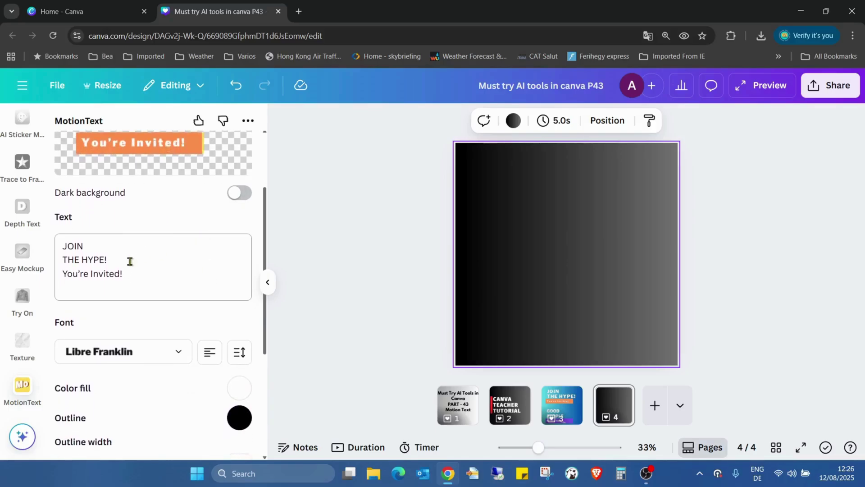
pyautogui.scroll(-2, 167, 244)
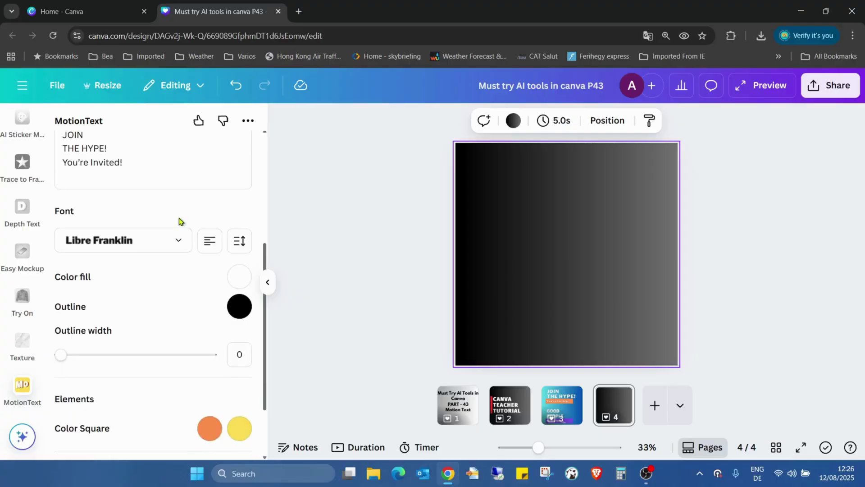
# Step: Change the MotionText font to Schibsted Grotesk and check the spacing settings
pyautogui.click(187, 251)
pyautogui.scroll(-2, 169, 329)
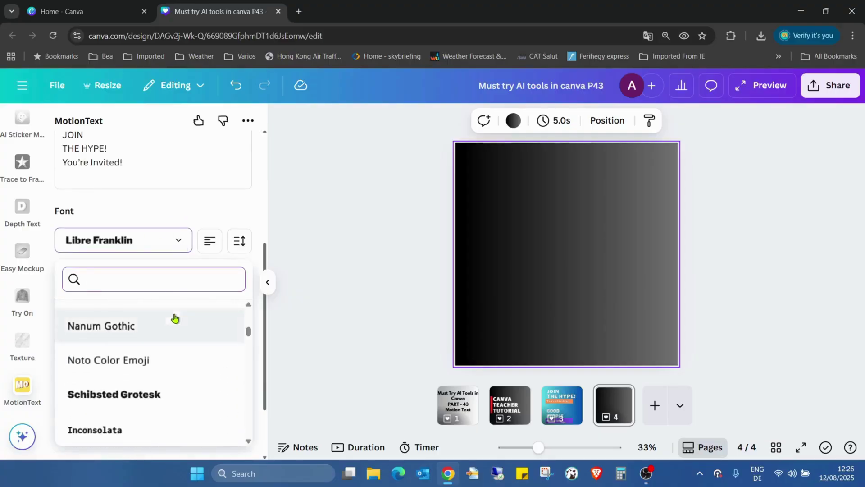
pyautogui.click(164, 393)
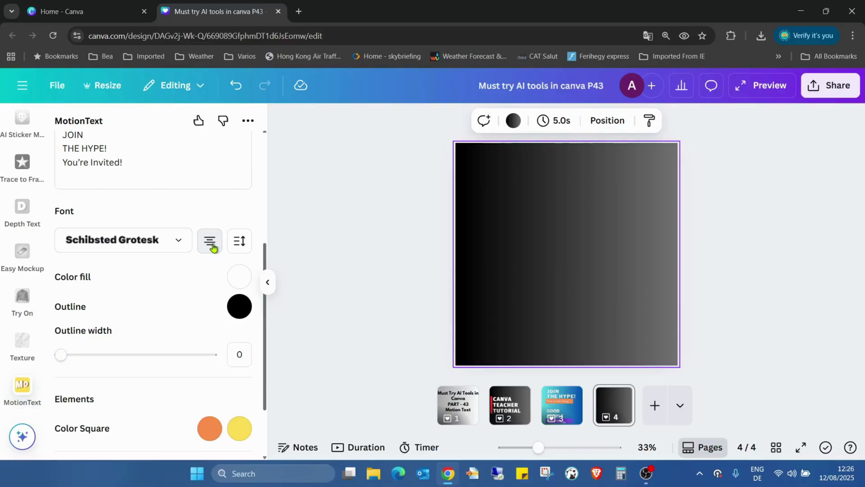
pyautogui.click(239, 241)
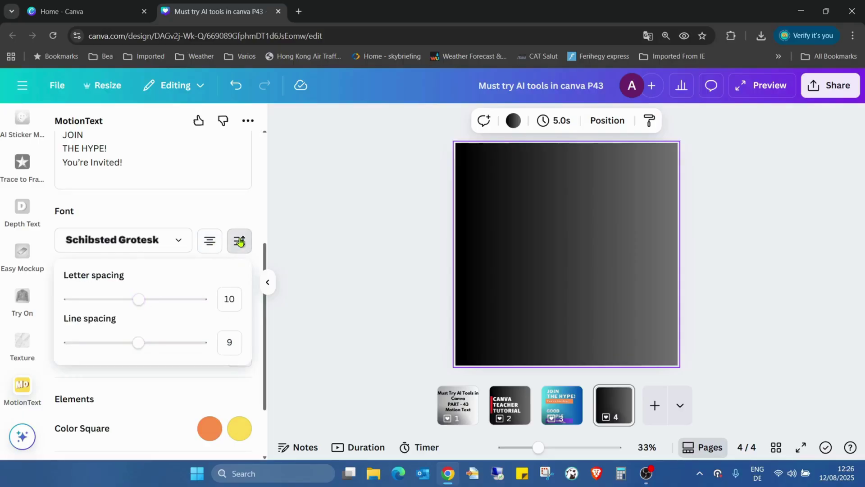
pyautogui.click(204, 223)
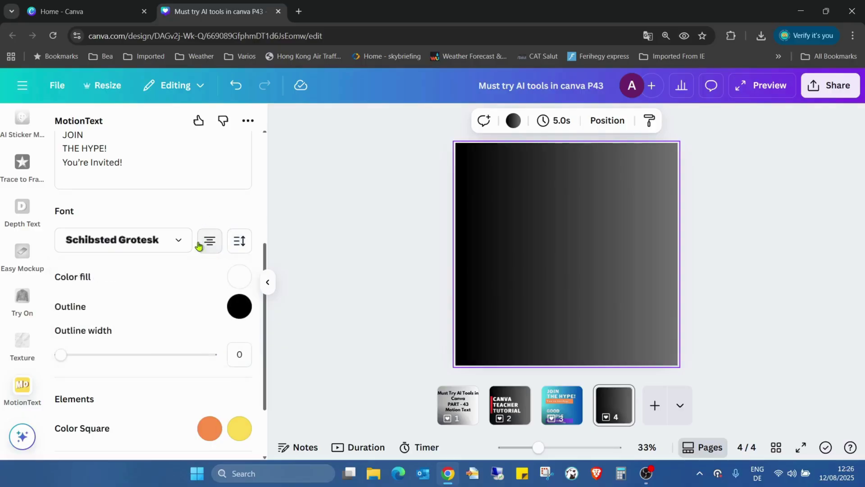
# Step: Set the text outline width to 7
pyautogui.scroll(-2, 185, 289)
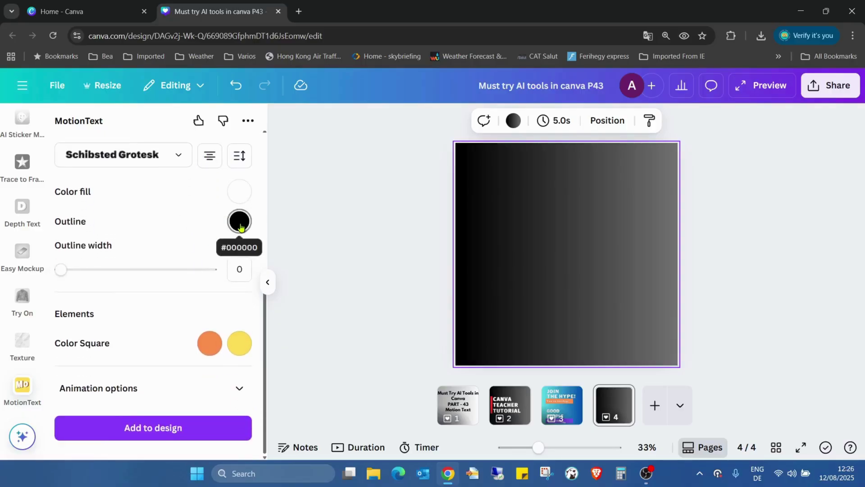
pyautogui.click(240, 223)
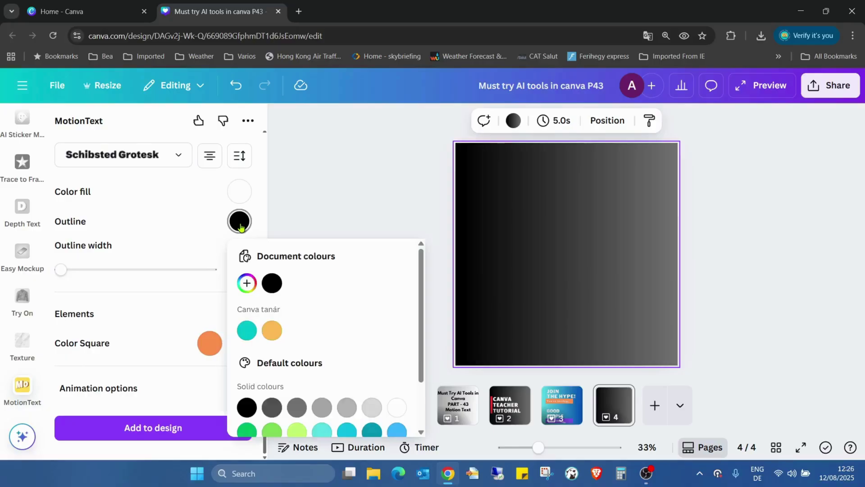
pyautogui.click(240, 223)
pyautogui.moveTo(61, 269); pyautogui.dragTo(119, 271)
# Step: Change the first Color Square from orange to lime and the second from yellow to pink
pyautogui.scroll(6, 128, 266)
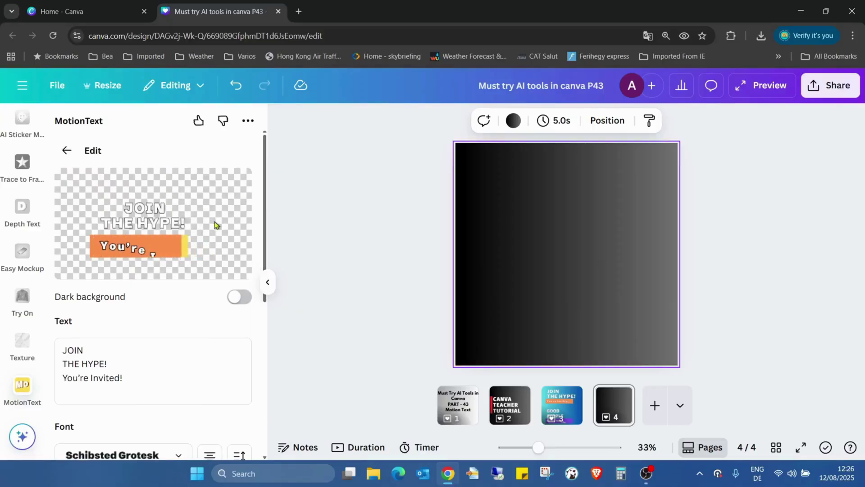
pyautogui.scroll(-6, 171, 228)
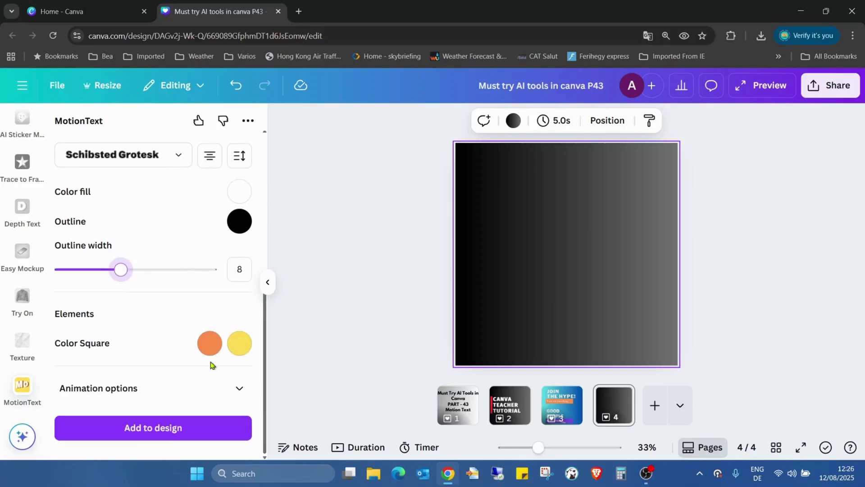
pyautogui.click(210, 343)
pyautogui.scroll(-2, 299, 259)
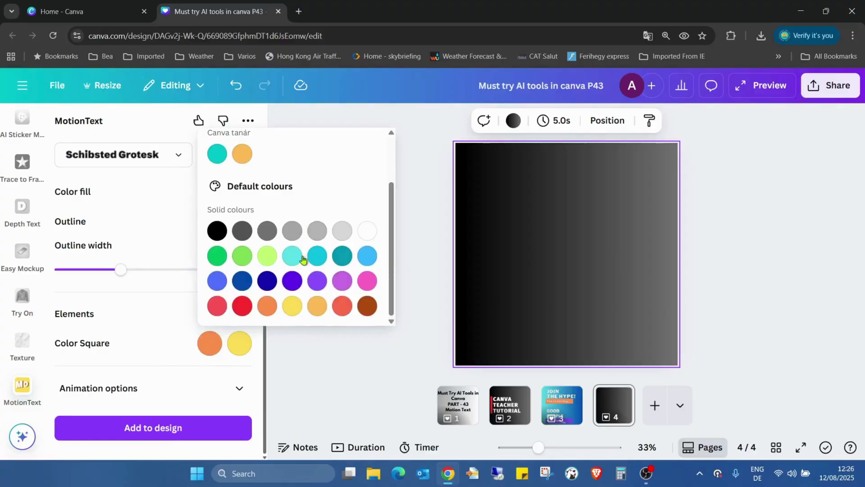
pyautogui.click(266, 257)
pyautogui.click(243, 342)
pyautogui.click(241, 344)
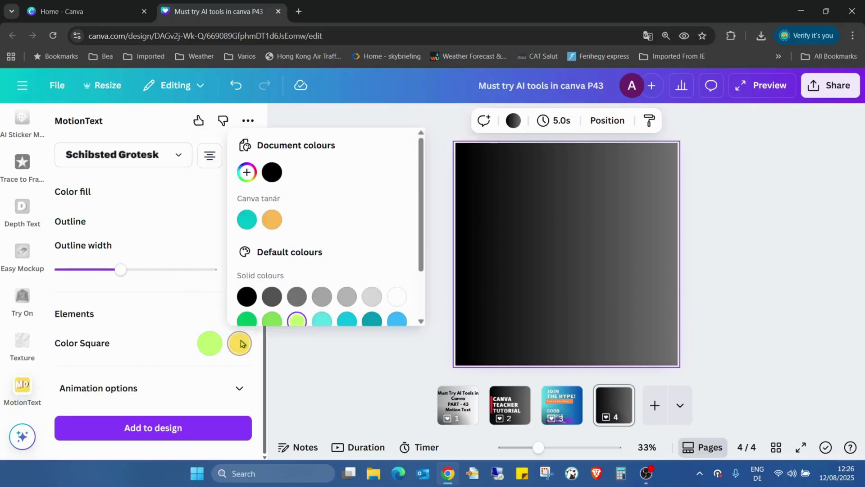
pyautogui.scroll(-2, 383, 245)
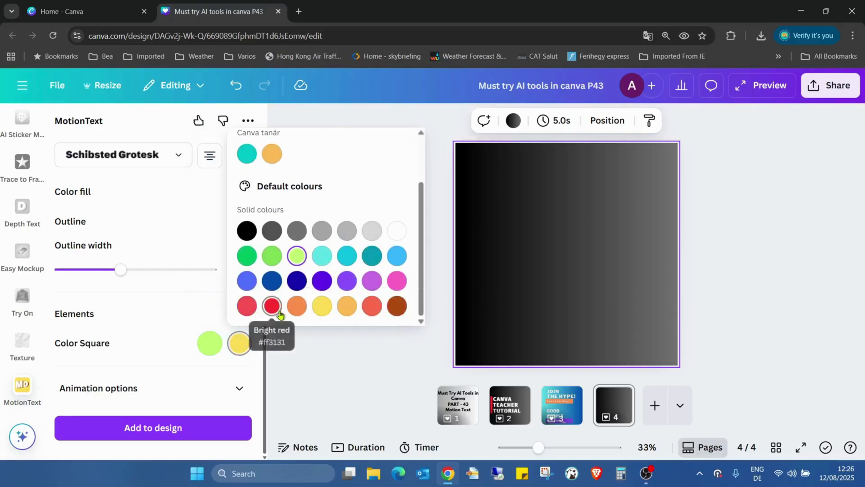
pyautogui.click(402, 282)
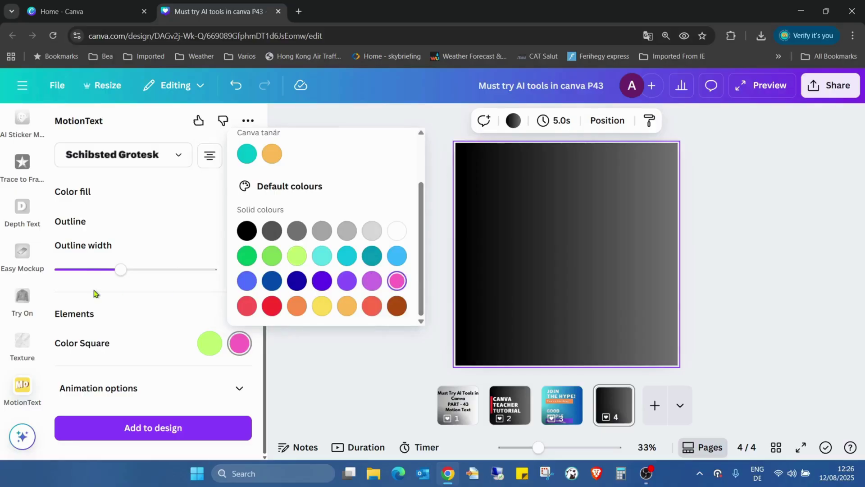
pyautogui.click(157, 305)
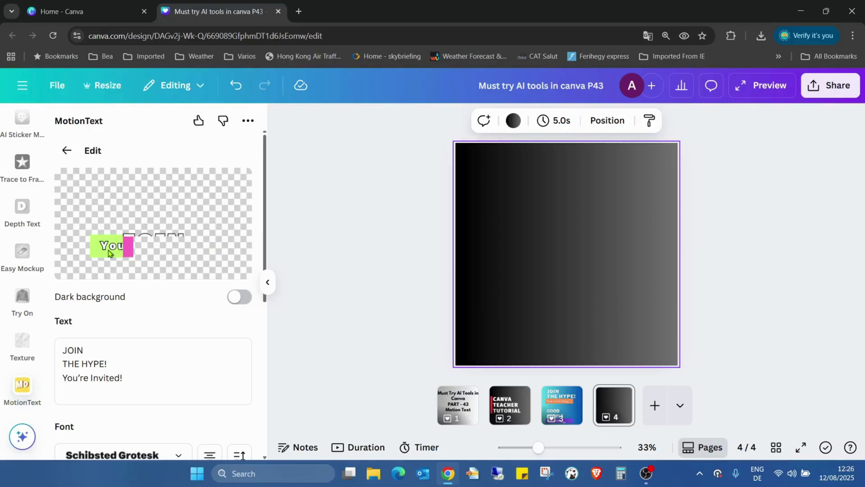
# Step: Expand the animation styles and preview Ground Up, then Ground Left
pyautogui.scroll(-5, 213, 228)
pyautogui.scroll(-2, 205, 212)
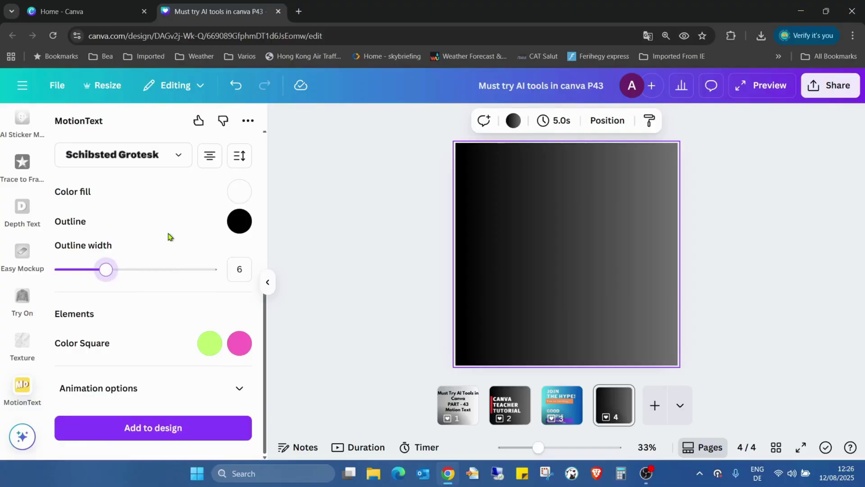
pyautogui.click(230, 388)
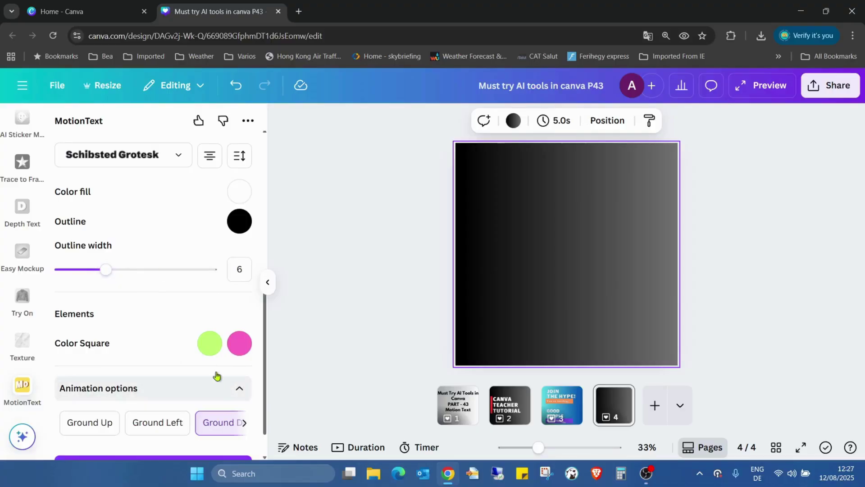
pyautogui.scroll(-1, 143, 299)
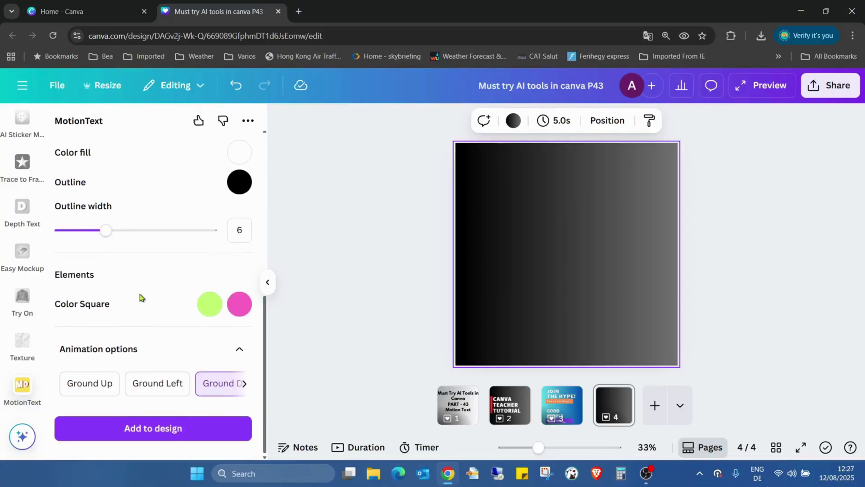
pyautogui.click(103, 388)
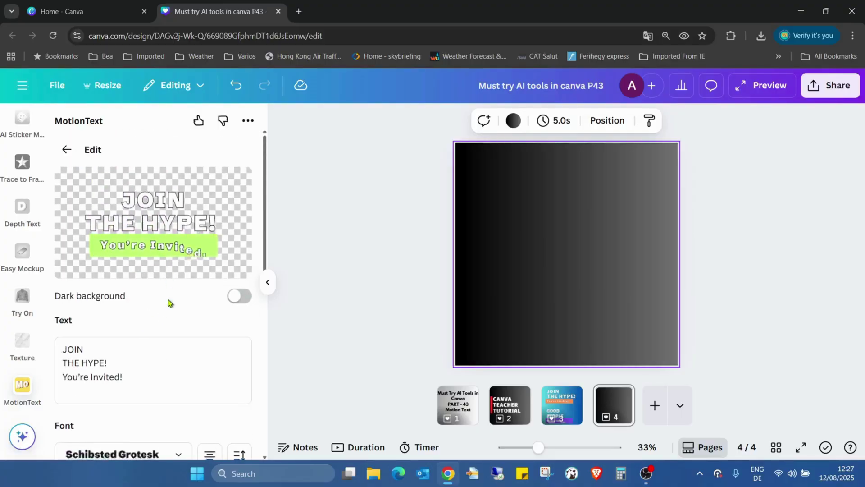
pyautogui.scroll(-5, 168, 301)
pyautogui.click(139, 390)
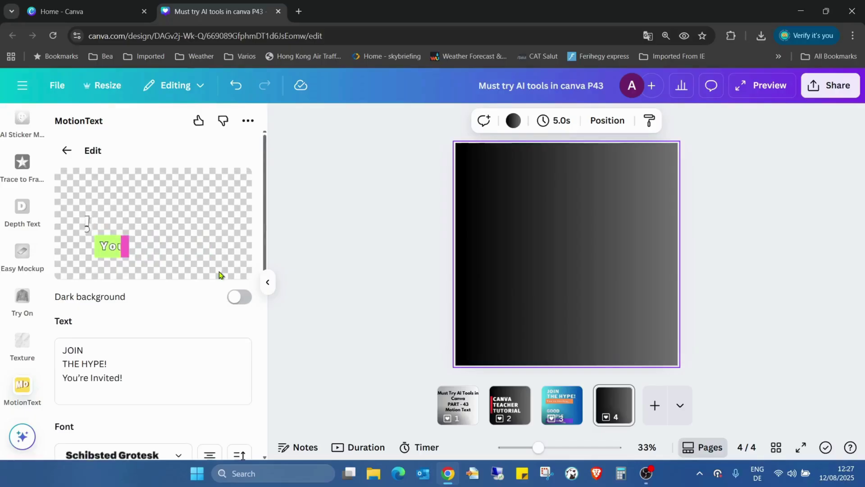
# Step: Preview Ground Down, then apply the Ground Right animation
pyautogui.scroll(-5, 219, 275)
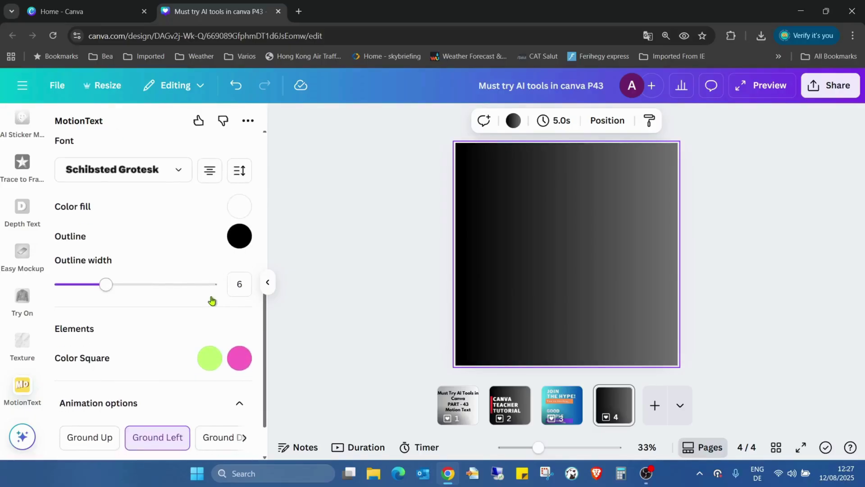
pyautogui.scroll(-2, 212, 301)
pyautogui.click(230, 389)
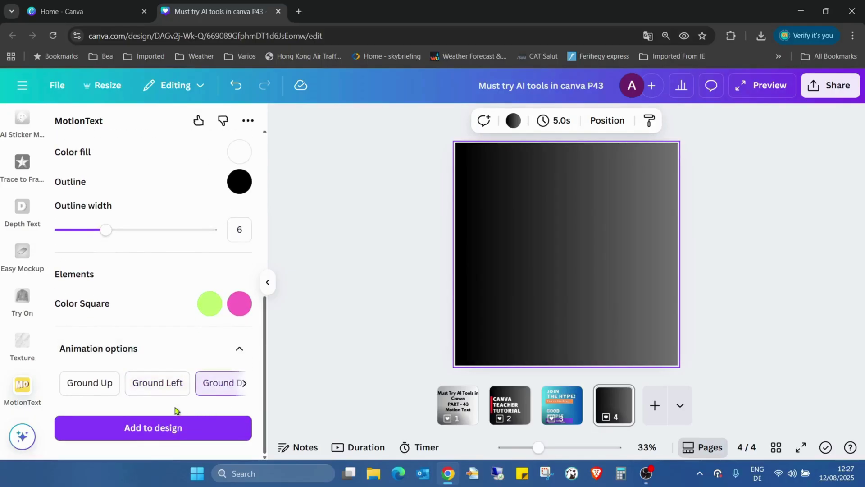
pyautogui.click(247, 384)
pyautogui.scroll(7, 218, 242)
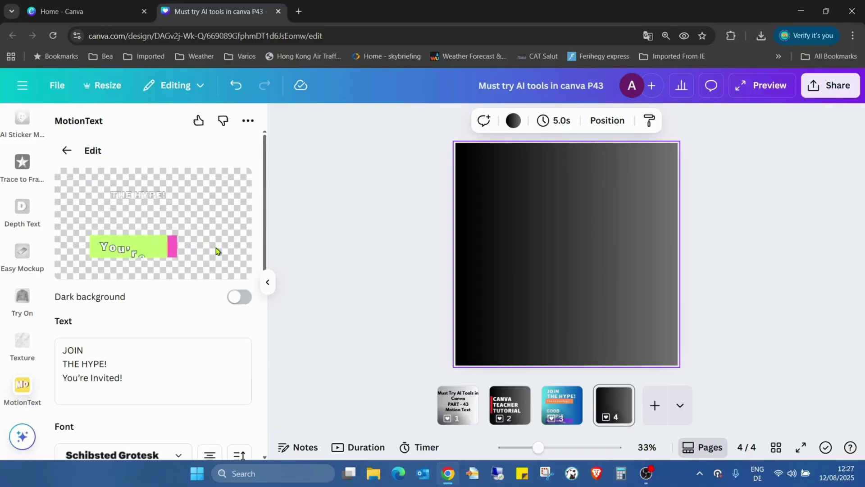
pyautogui.scroll(-7, 216, 250)
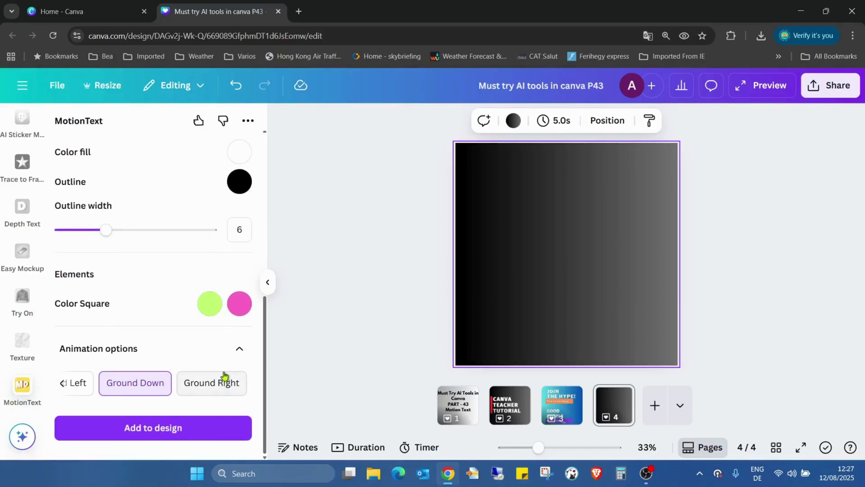
pyautogui.click(224, 375)
pyautogui.scroll(7, 215, 279)
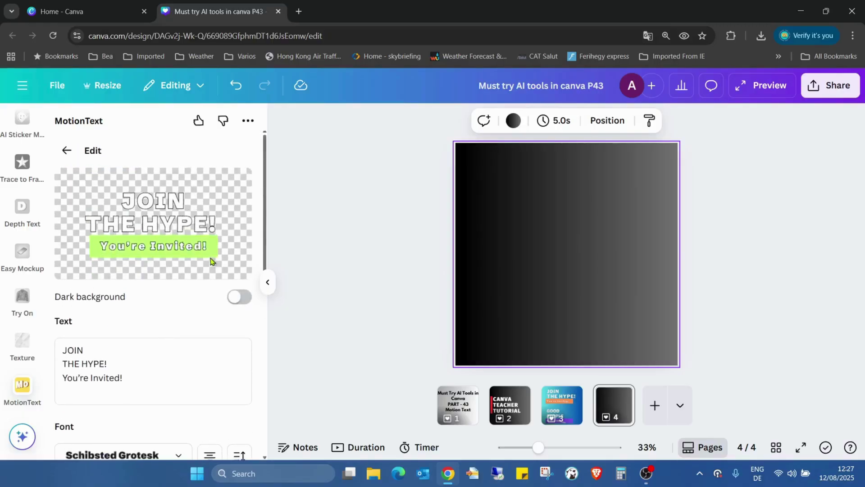
# Step: Set the MotionText's colour fill to black
pyautogui.scroll(-3, 210, 262)
pyautogui.click(239, 381)
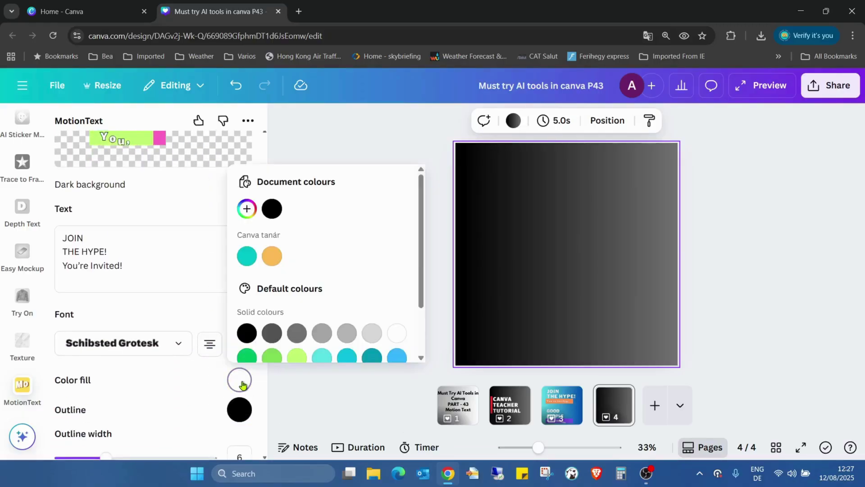
pyautogui.scroll(-2, 306, 311)
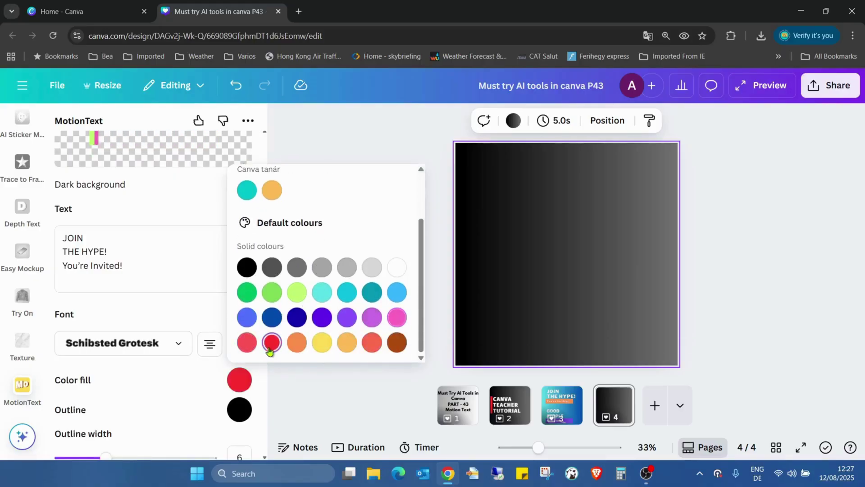
pyautogui.click(172, 235)
pyautogui.scroll(3, 180, 310)
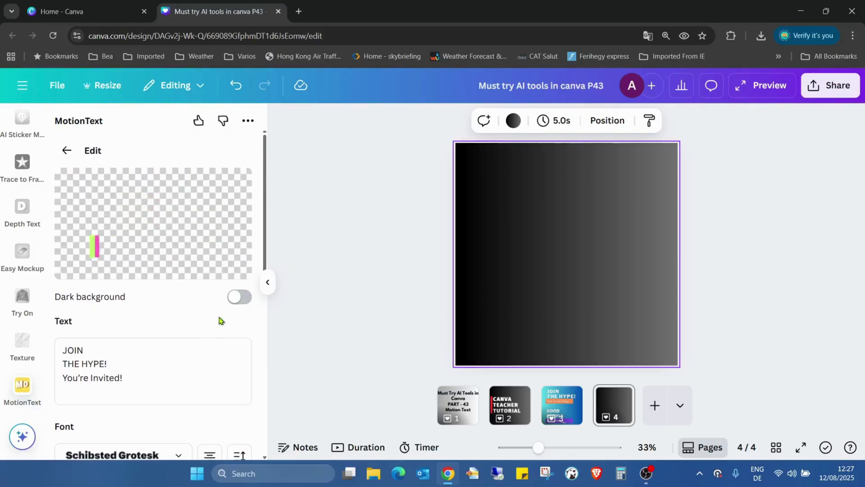
pyautogui.scroll(-5, 219, 321)
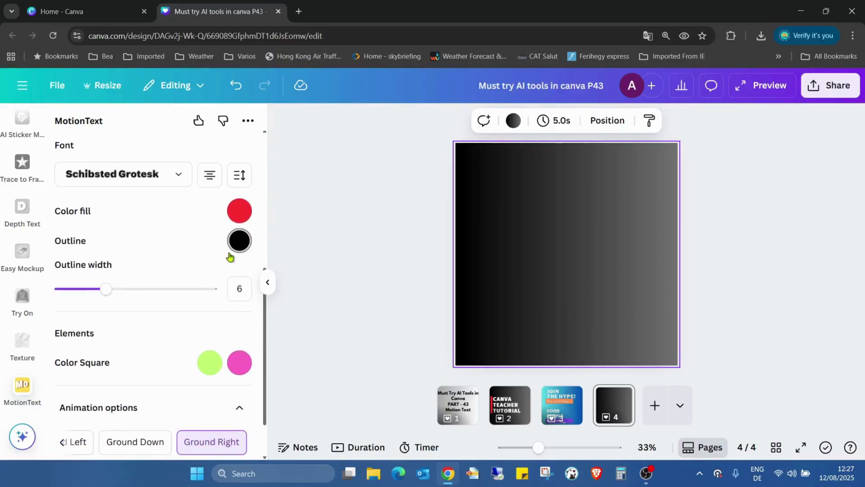
pyautogui.click(239, 212)
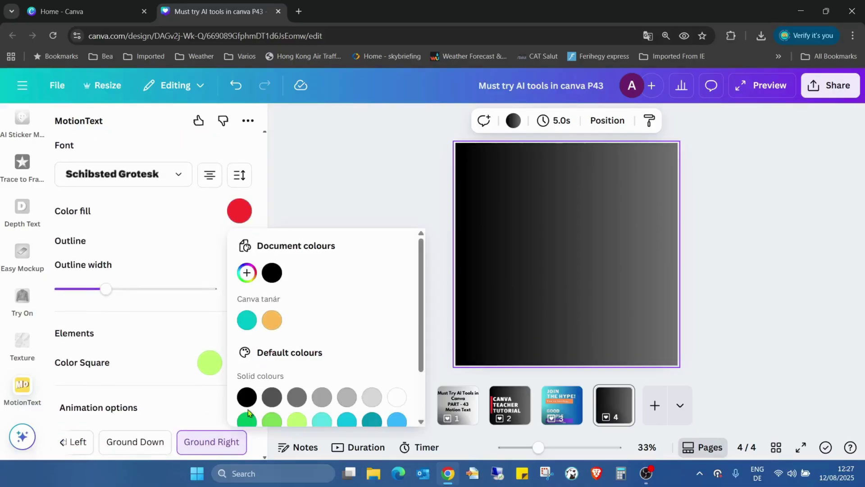
pyautogui.click(180, 219)
# Step: Set the outline colour to white and check the preview
pyautogui.click(243, 247)
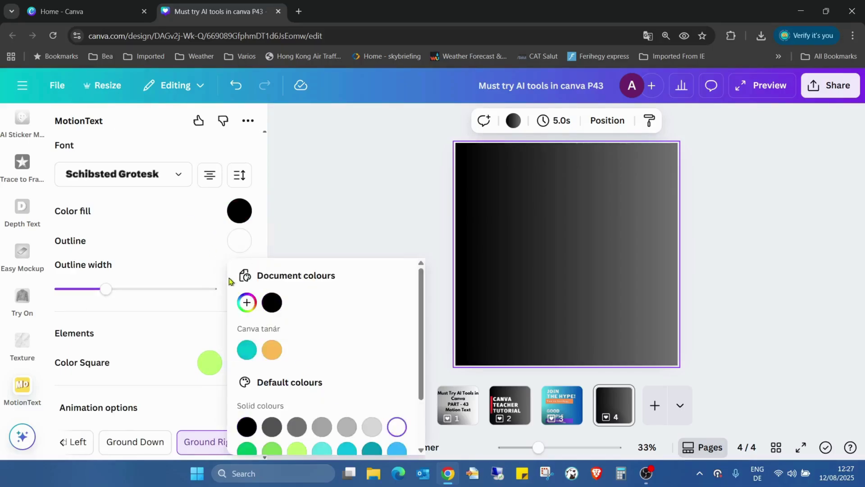
pyautogui.click(180, 257)
pyautogui.scroll(-2, 181, 259)
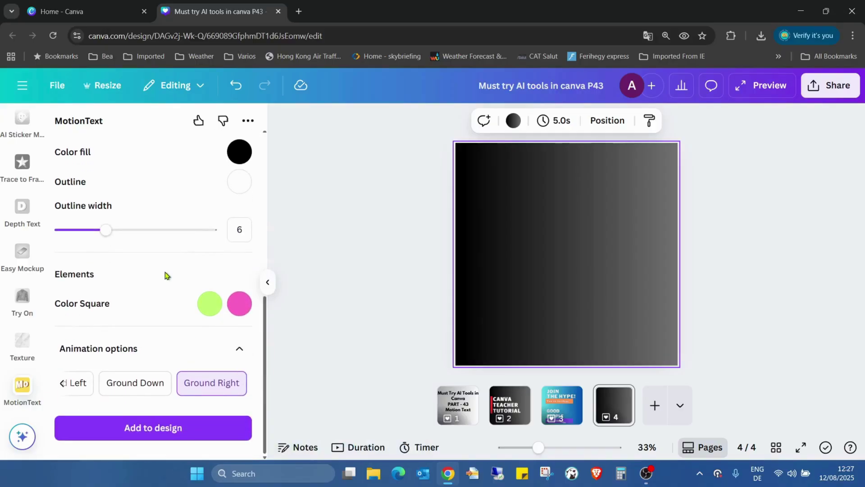
pyautogui.scroll(6, 169, 274)
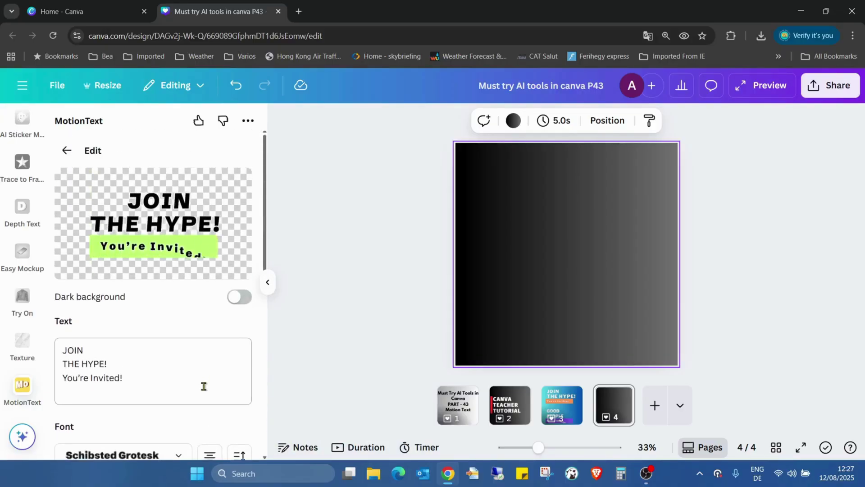
pyautogui.scroll(-6, 204, 386)
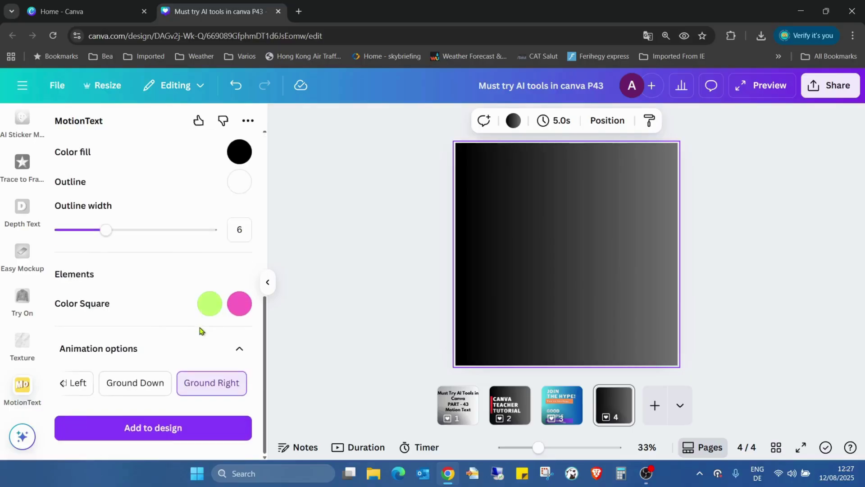
# Step: Add the black JOIN THE HYPE! animation to page 4 and give the page a light grey gradient
pyautogui.click(172, 431)
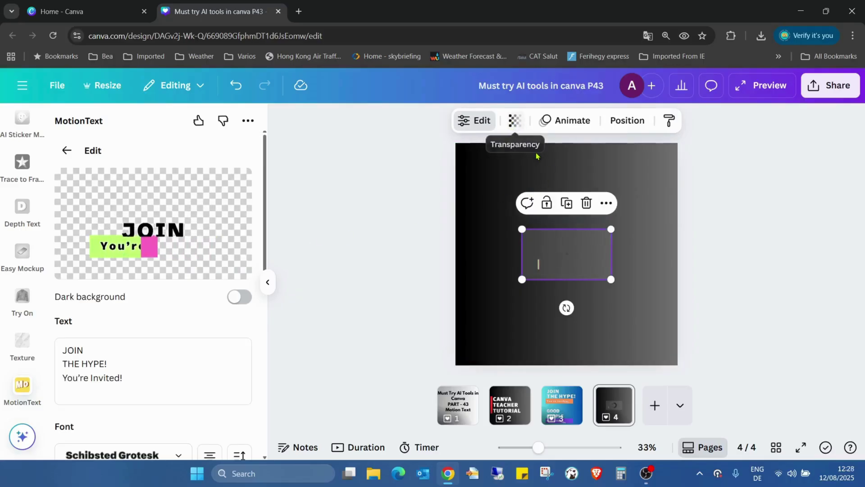
pyautogui.click(515, 179)
pyautogui.click(476, 123)
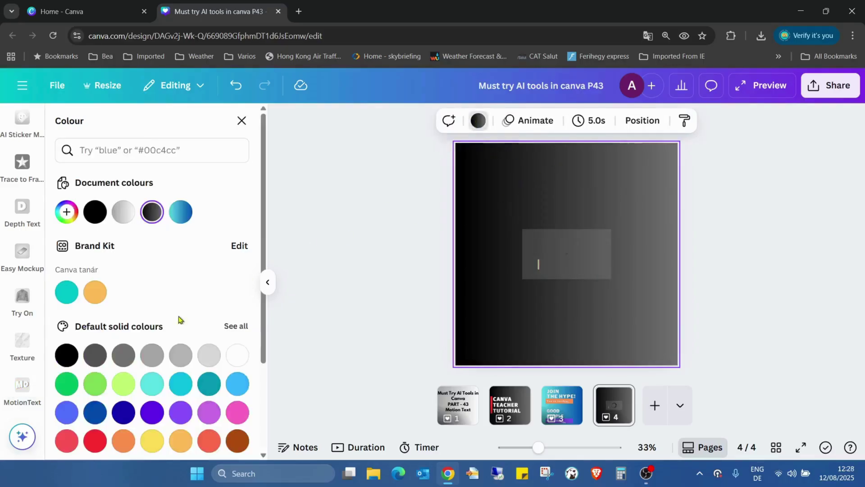
pyautogui.scroll(-3, 196, 275)
pyautogui.click(123, 381)
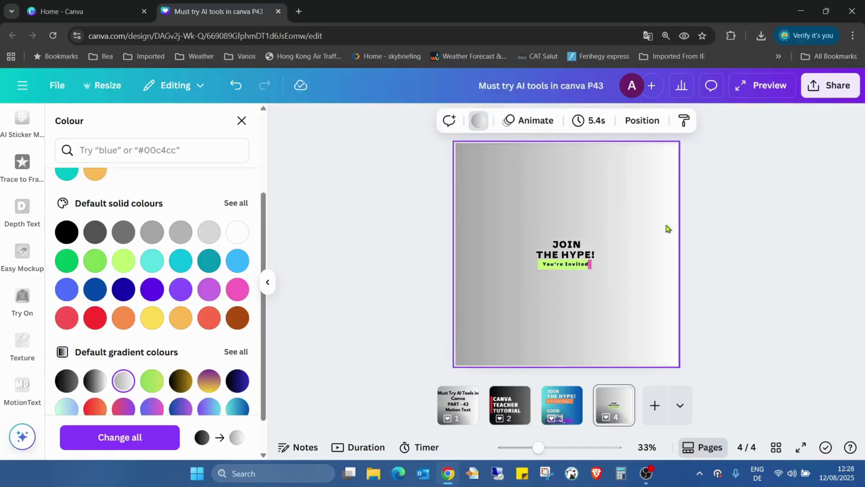
pyautogui.click(546, 256)
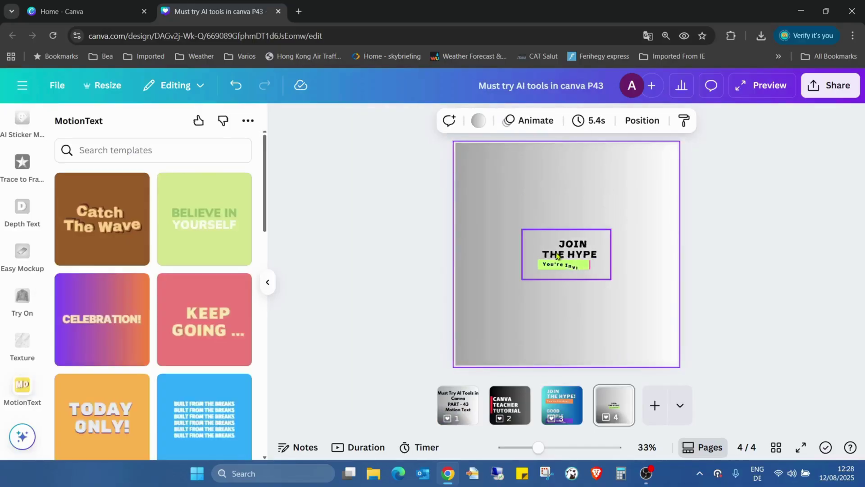
# Step: Resize the JOIN THE HYPE! text to about 1,425 × 801, centred on page 4
pyautogui.moveTo(563, 261); pyautogui.dragTo(497, 203)
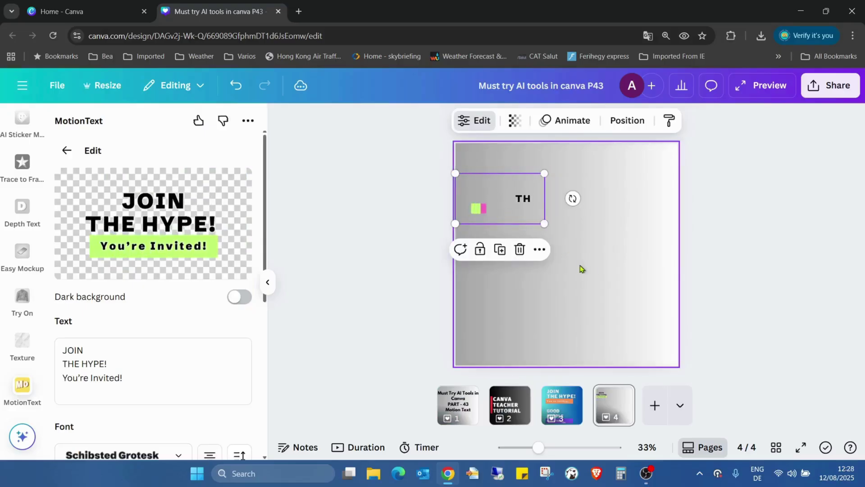
pyautogui.moveTo(547, 228); pyautogui.dragTo(776, 383)
pyautogui.moveTo(628, 268); pyautogui.dragTo(579, 248)
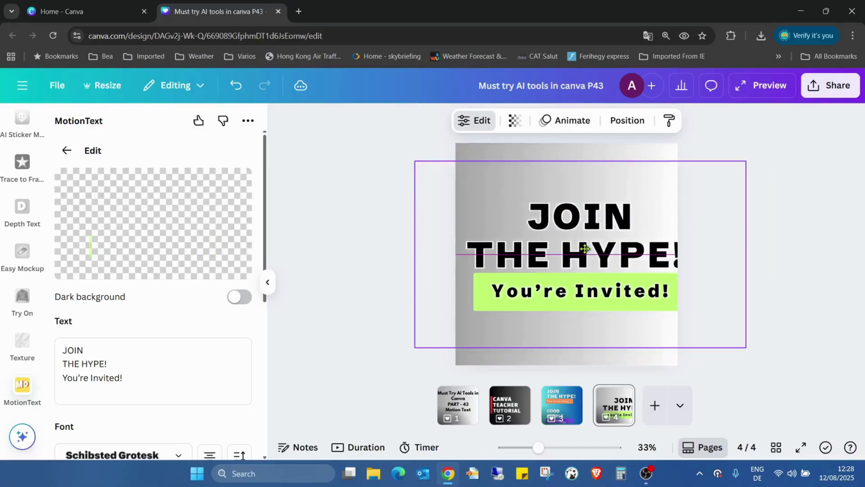
pyautogui.moveTo(747, 161); pyautogui.dragTo(710, 185)
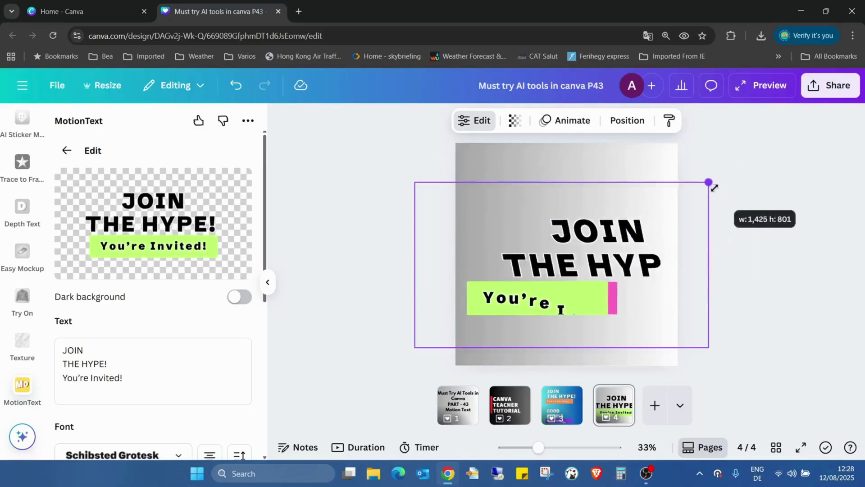
pyautogui.moveTo(662, 224); pyautogui.dragTo(662, 211)
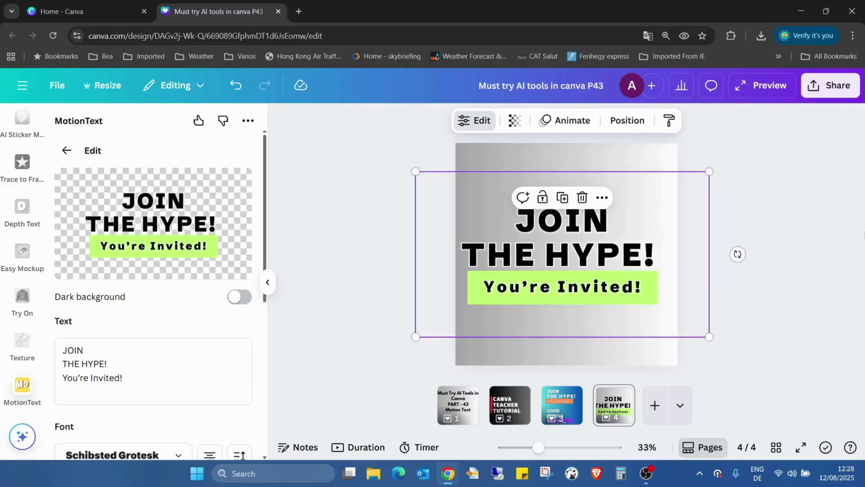
pyautogui.scroll(-5, 216, 361)
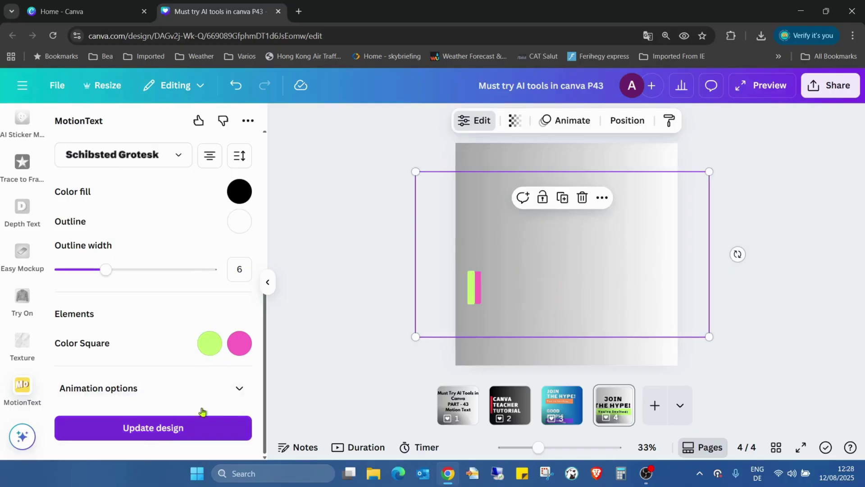
pyautogui.scroll(5, 214, 392)
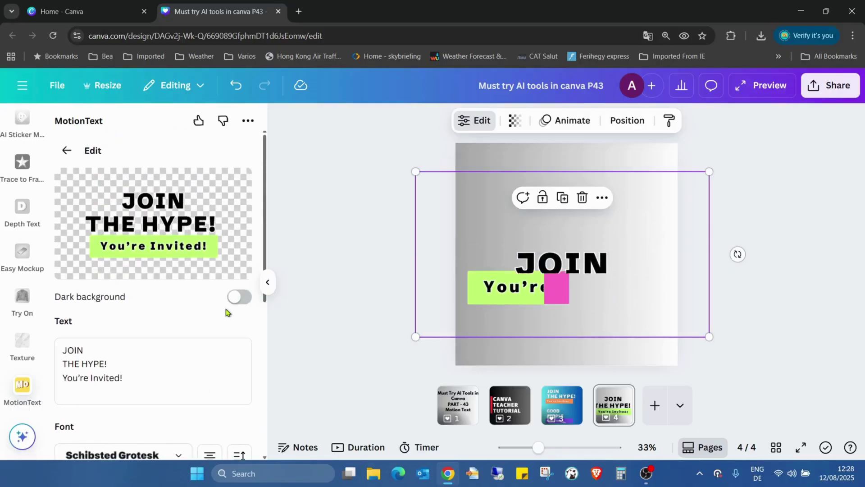
# Step: Change the JOIN THE HYPE! text fill to mid-grey in MotionText and update the design on page 4
pyautogui.scroll(-5, 222, 339)
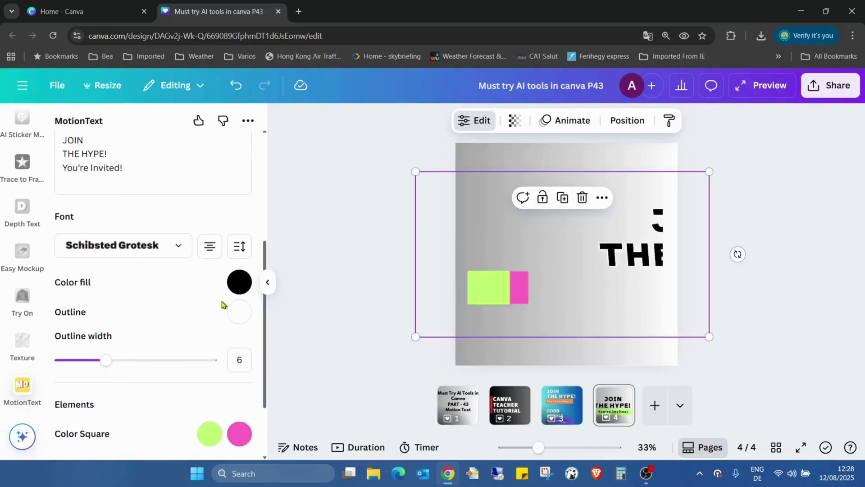
pyautogui.click(239, 281)
pyautogui.scroll(-2, 340, 170)
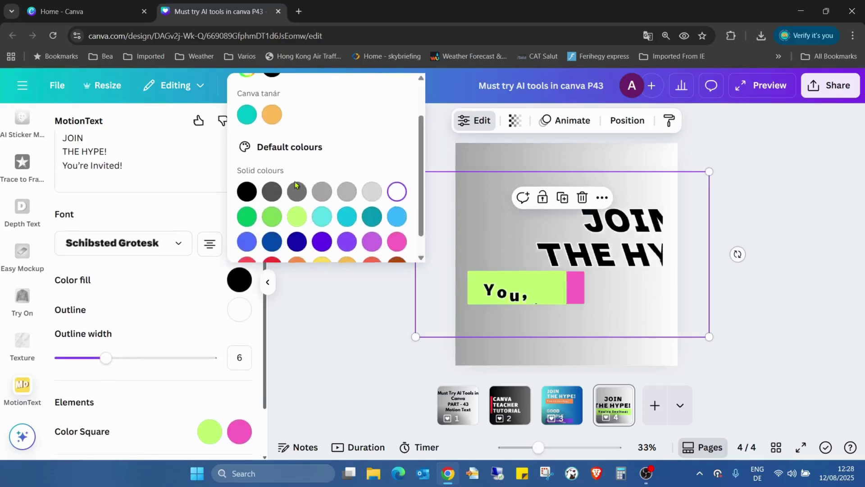
pyautogui.click(295, 186)
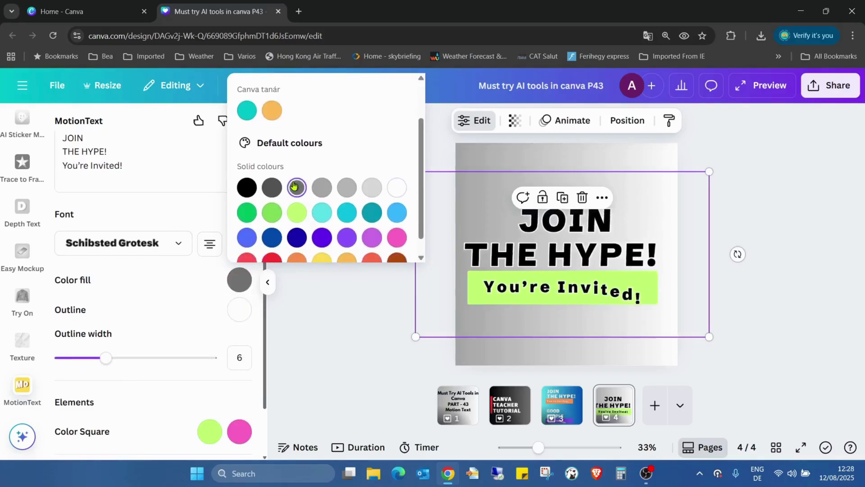
pyautogui.click(175, 303)
pyautogui.scroll(-3, 186, 321)
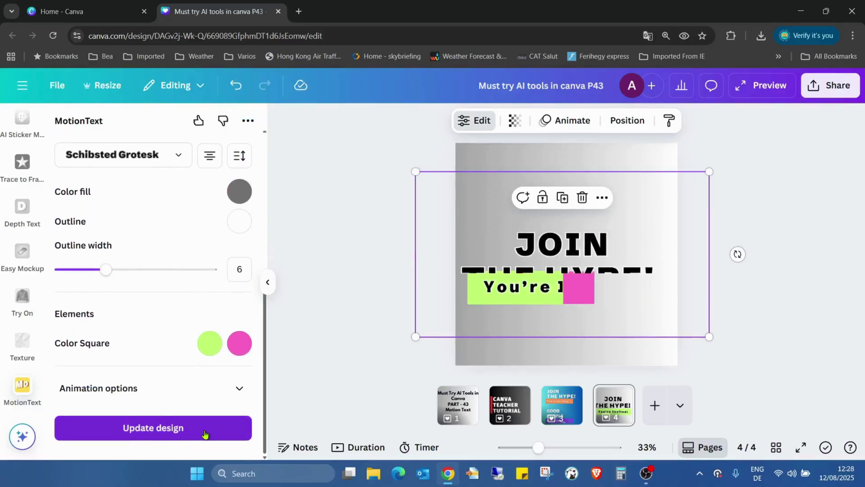
pyautogui.click(205, 434)
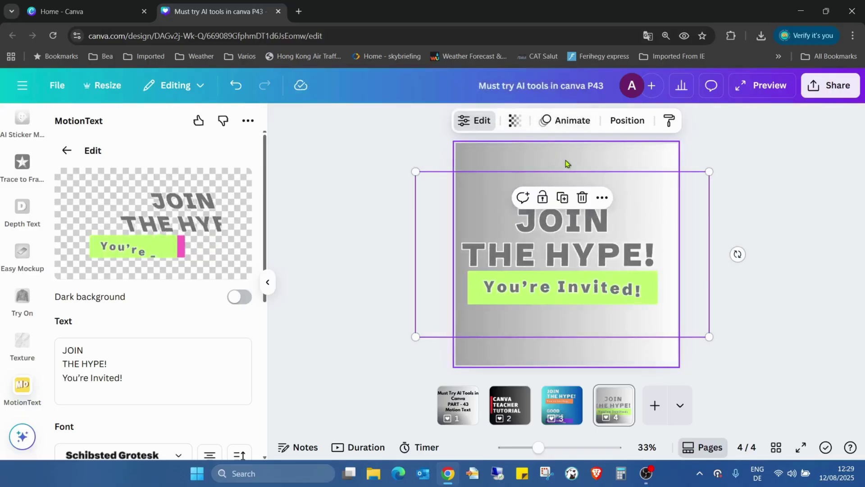
# Step: Browse the Images and Videos tabs of Uploads to find the JOIN THE HYPE GIF
pyautogui.click(567, 161)
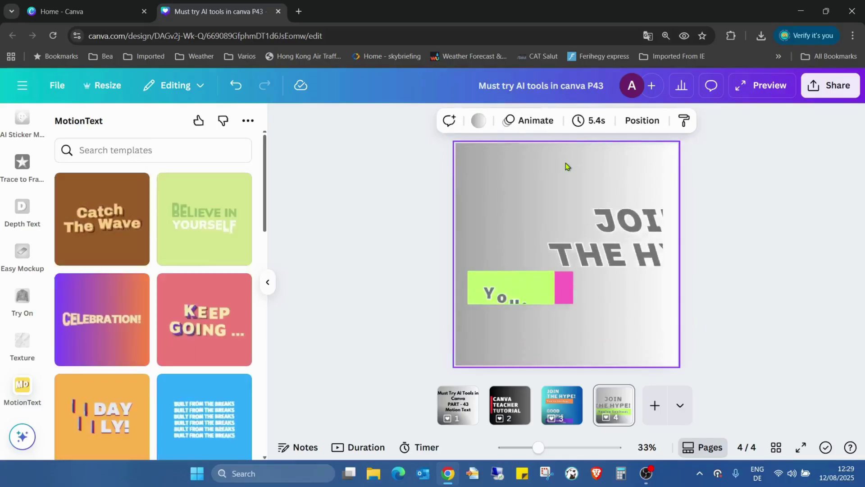
pyautogui.scroll(-10, 20, 268)
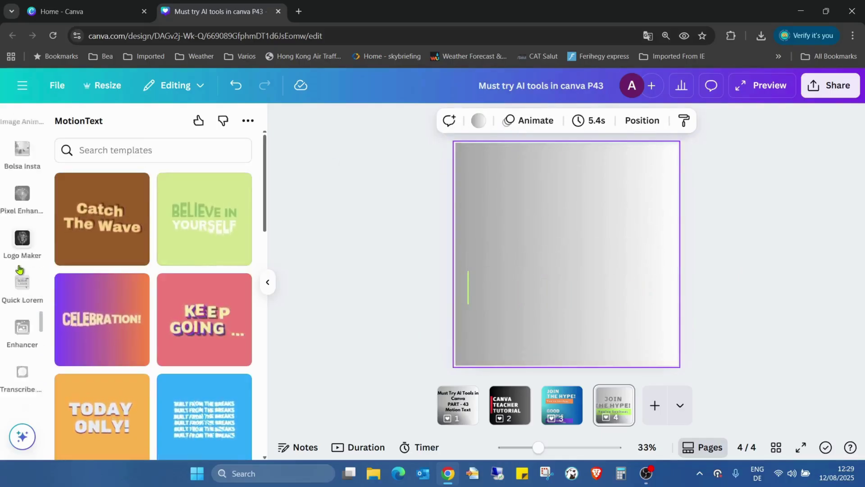
pyautogui.scroll(15, 19, 270)
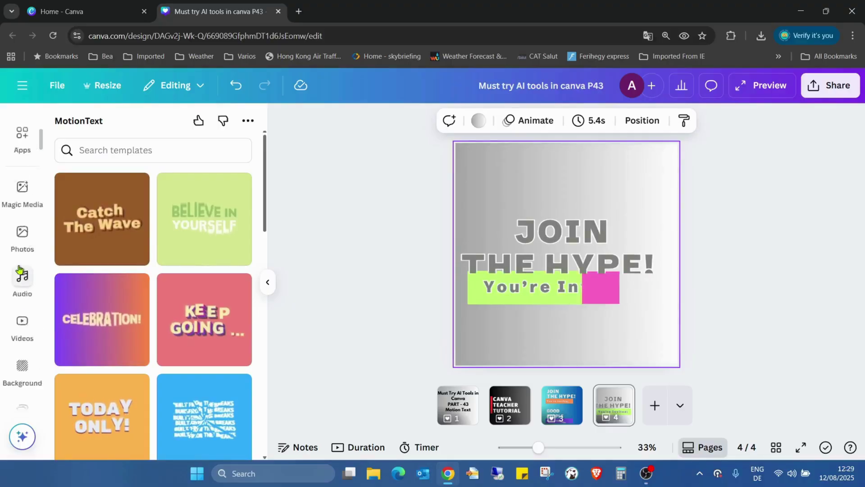
pyautogui.click(22, 304)
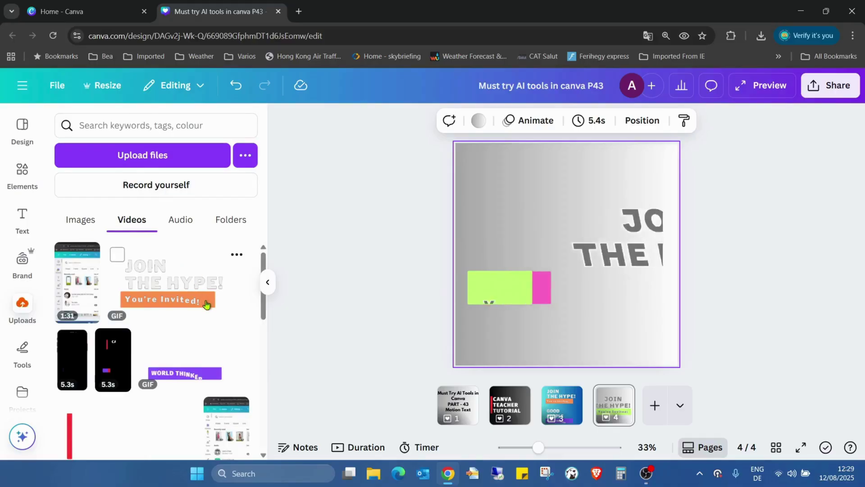
pyautogui.click(80, 219)
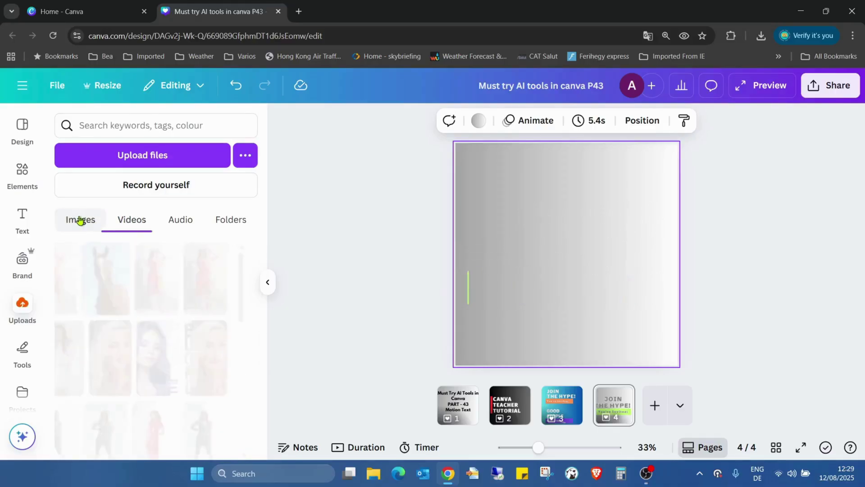
pyautogui.click(132, 220)
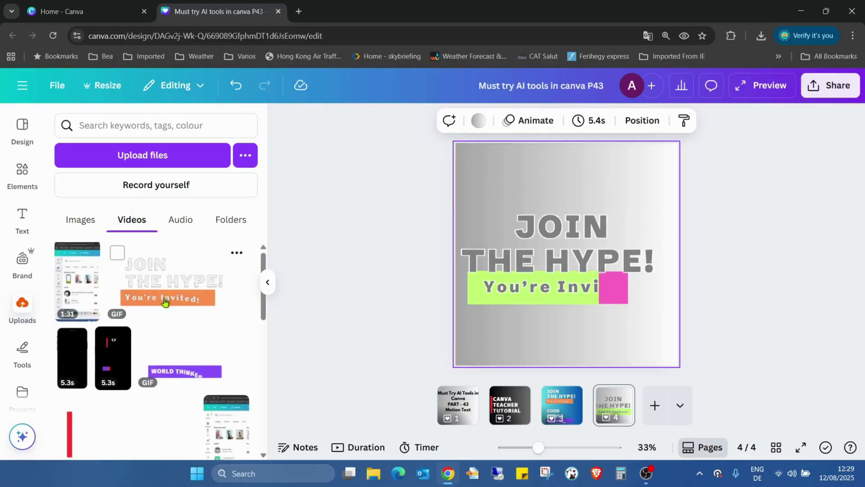
pyautogui.scroll(-5, 165, 302)
pyautogui.scroll(5, 165, 303)
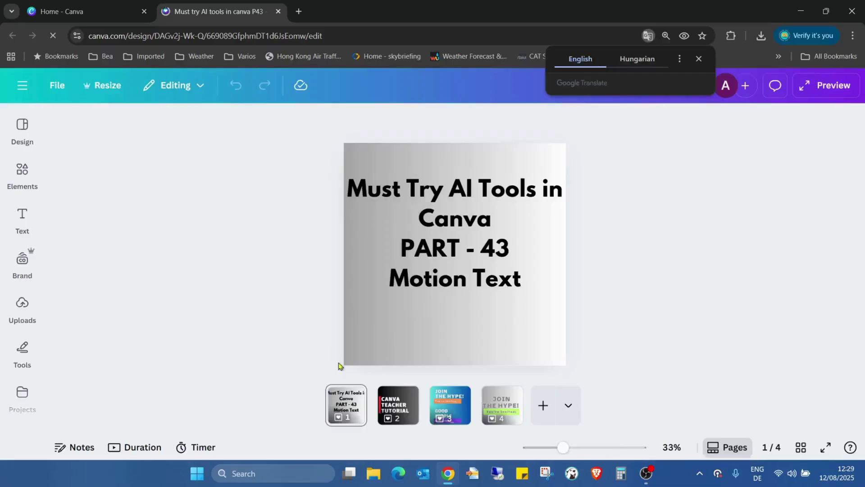
# Step: Add a fifth page and place the black JOIN THE HYPE! GIF from Uploads on it
pyautogui.click(10, 323)
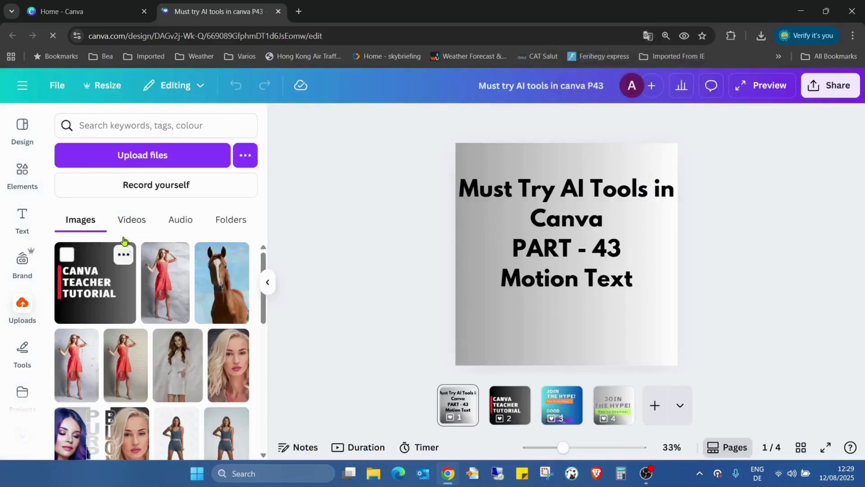
pyautogui.click(127, 223)
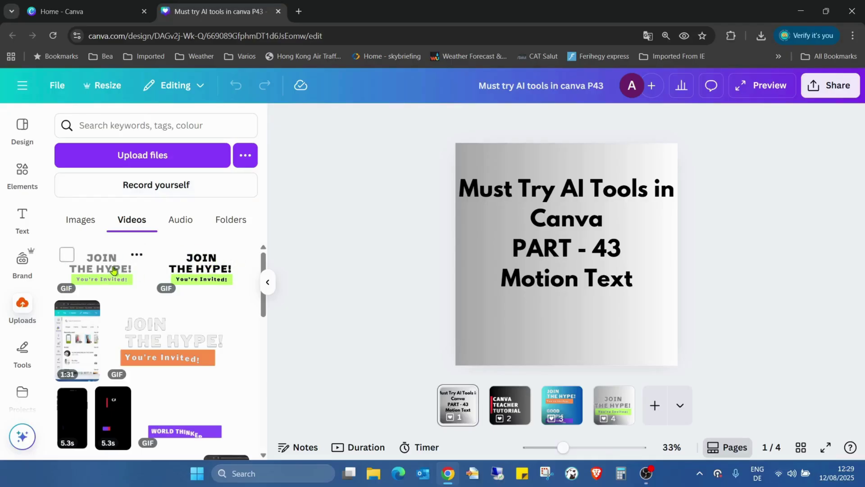
pyautogui.click(648, 408)
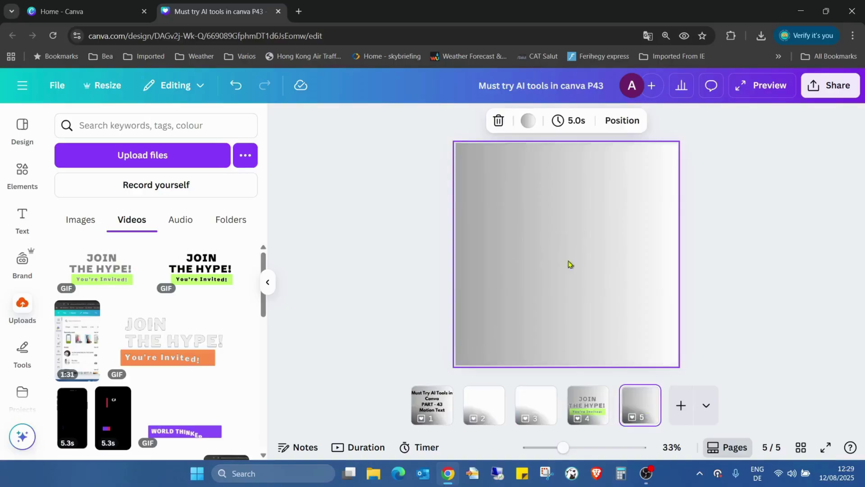
pyautogui.click(201, 269)
# Step: Resize and reposition the black GIF, leaving a copy centred on page 5
pyautogui.moveTo(521, 253); pyautogui.dragTo(499, 234)
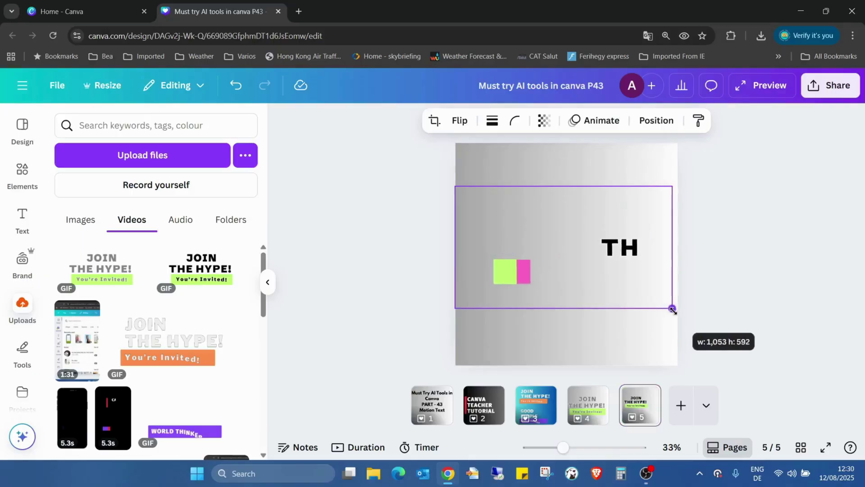
pyautogui.moveTo(677, 311); pyautogui.dragTo(678, 311)
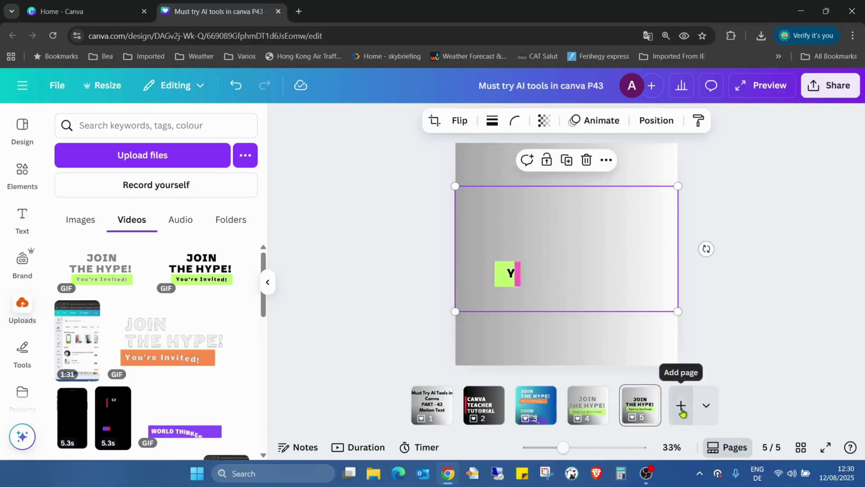
pyautogui.moveTo(621, 256); pyautogui.dragTo(620, 208)
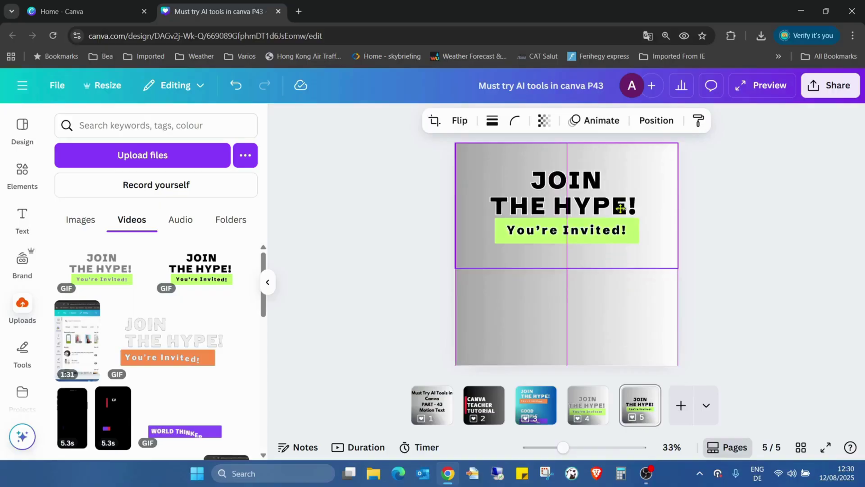
pyautogui.click(123, 270)
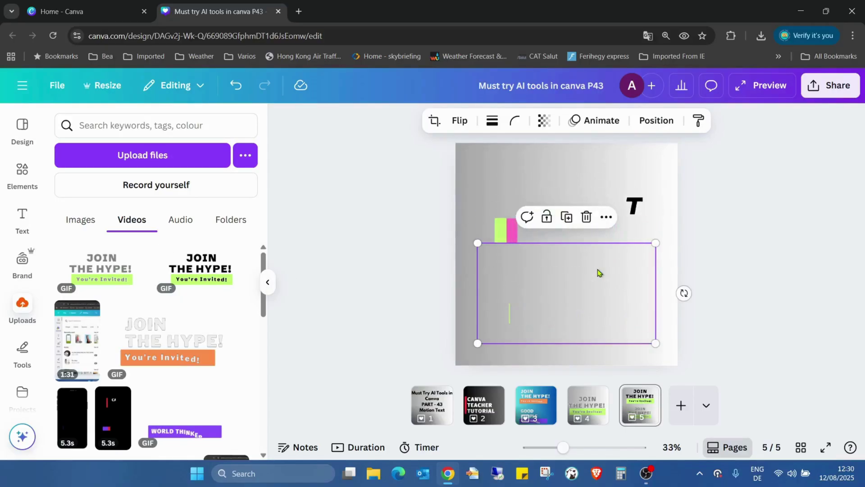
pyautogui.moveTo(573, 181); pyautogui.dragTo(573, 234)
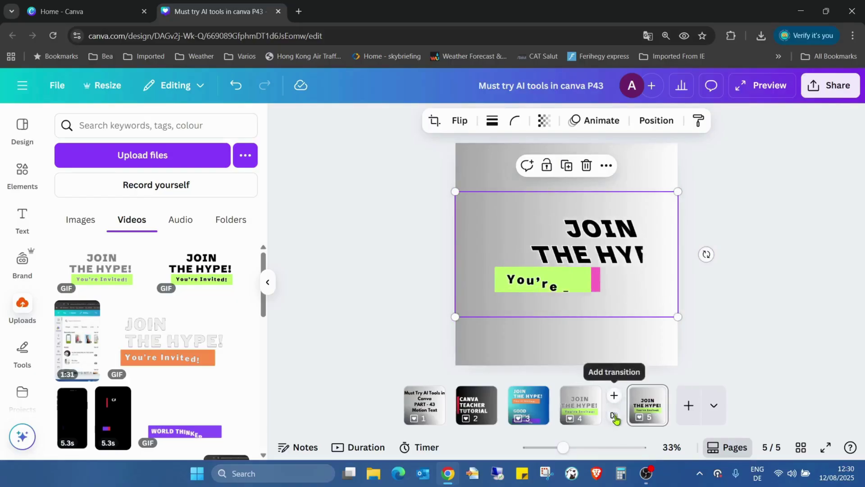
# Step: Link pages 4 and 5 with a 2.7-second Match & Move transition and show the timeline
pyautogui.click(614, 412)
pyautogui.scroll(-2, 151, 320)
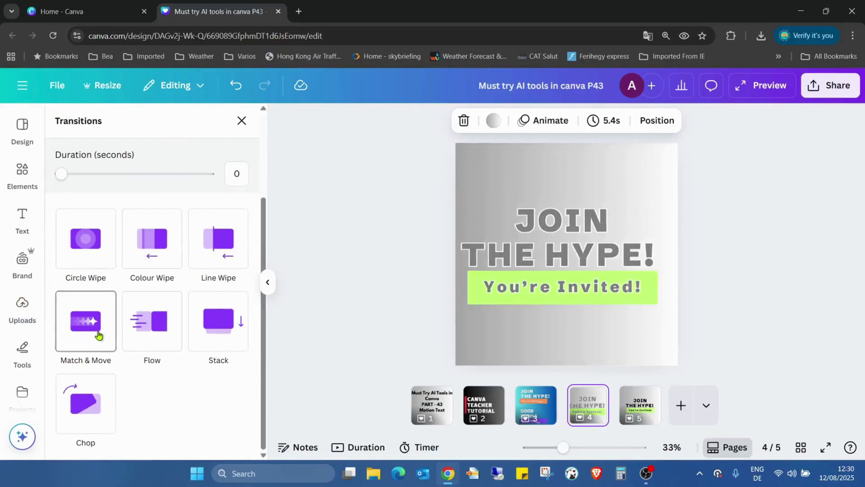
pyautogui.click(96, 335)
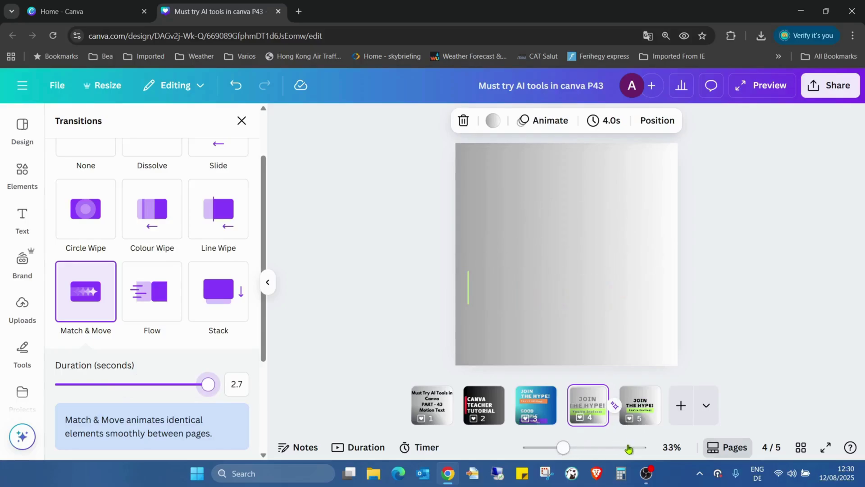
pyautogui.moveTo(629, 448); pyautogui.dragTo(583, 447)
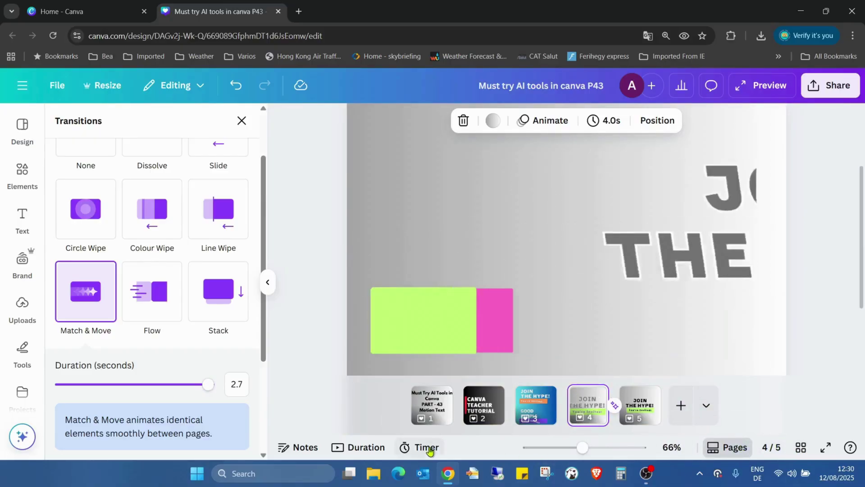
pyautogui.click(362, 447)
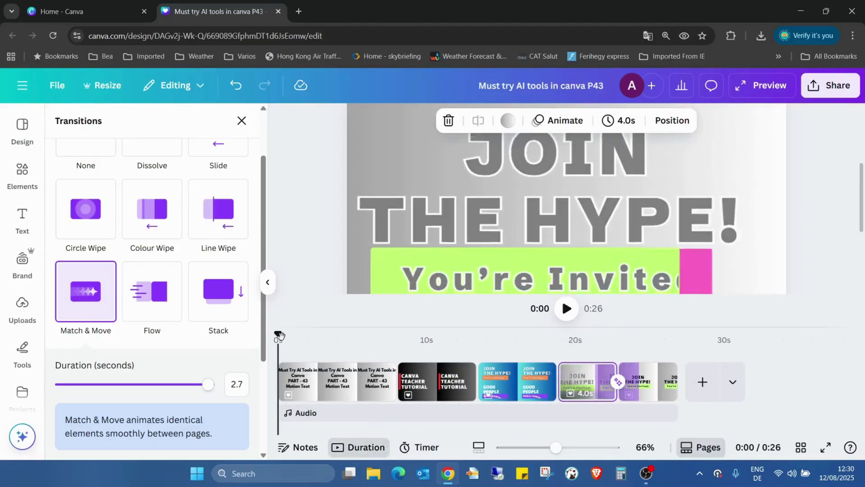
# Step: Scrub through the timeline and set the transition before the last page to None
pyautogui.moveTo(278, 335); pyautogui.dragTo(588, 352)
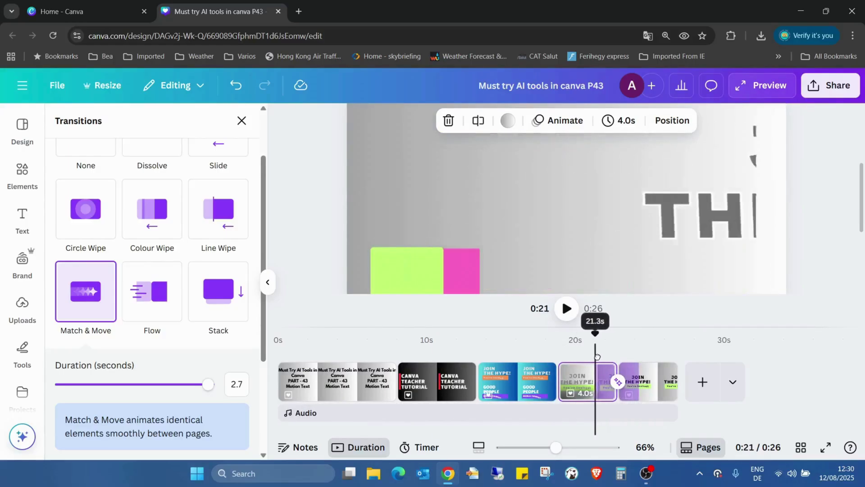
pyautogui.moveTo(613, 360); pyautogui.dragTo(640, 359)
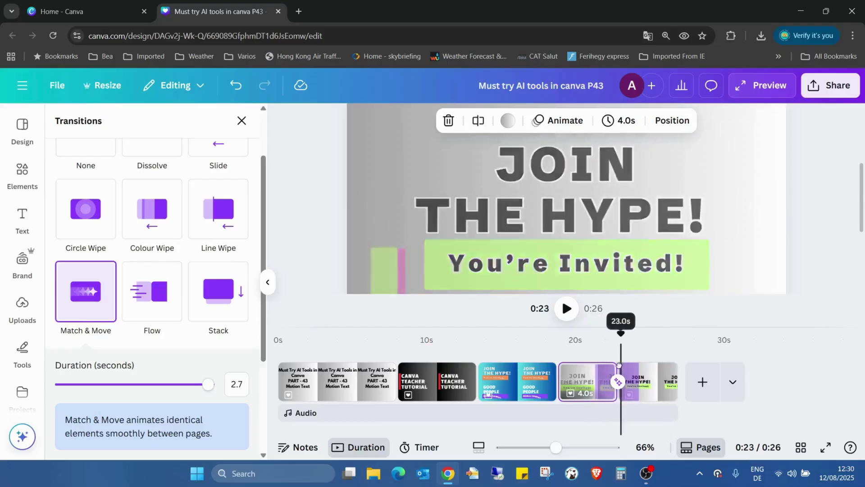
pyautogui.moveTo(584, 364); pyautogui.dragTo(667, 361)
pyautogui.click(642, 385)
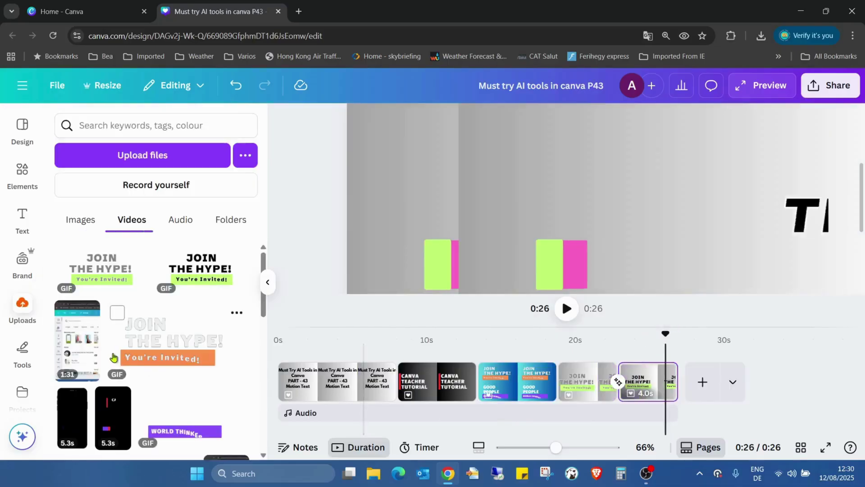
pyautogui.click(618, 381)
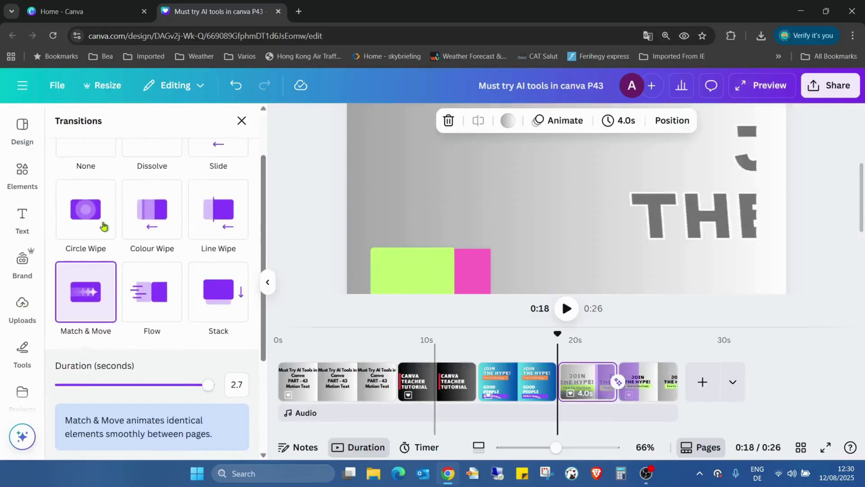
pyautogui.scroll(2, 91, 218)
pyautogui.click(92, 218)
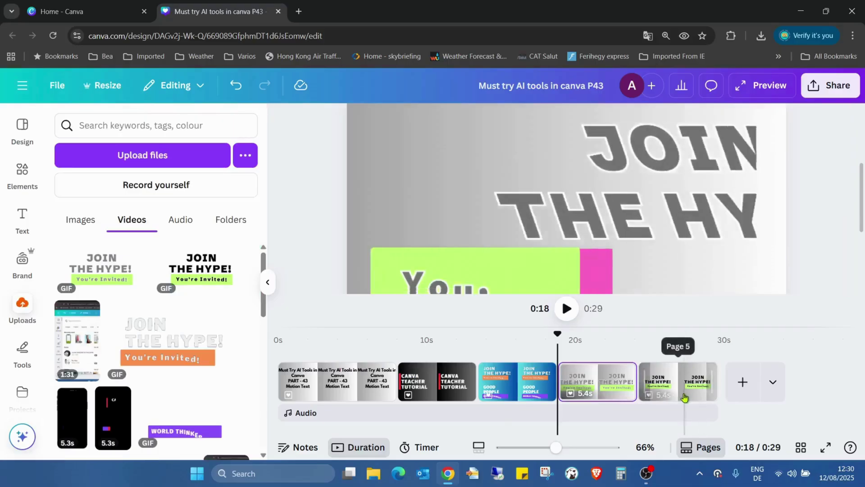
# Step: Delete page 5, leaving four pages running 0:24, and zoom the view out
pyautogui.click(683, 397)
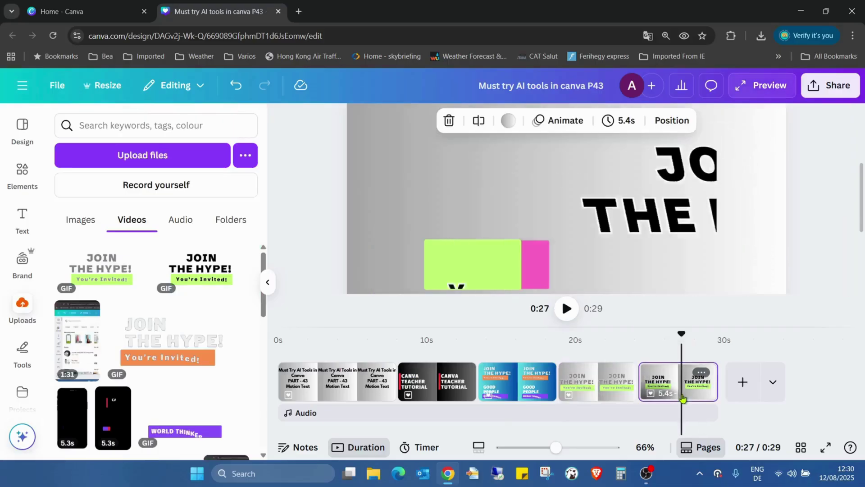
pyautogui.press('Delete')
pyautogui.click(553, 450)
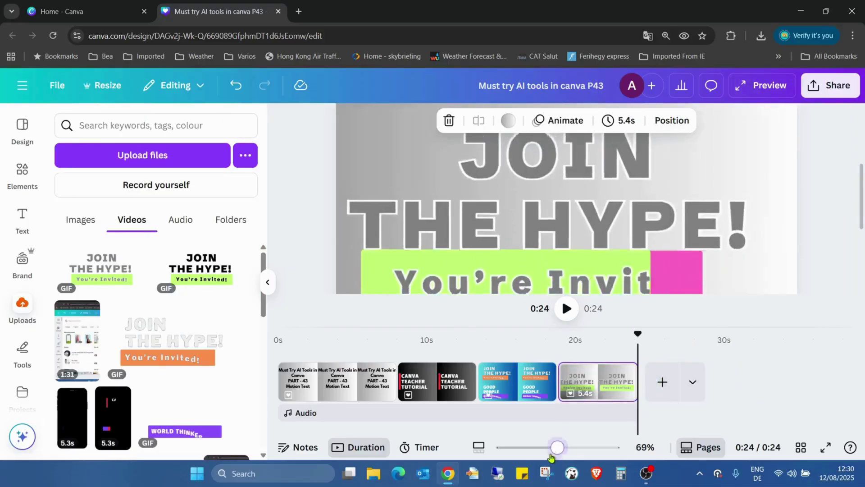
pyautogui.moveTo(551, 456); pyautogui.dragTo(534, 455)
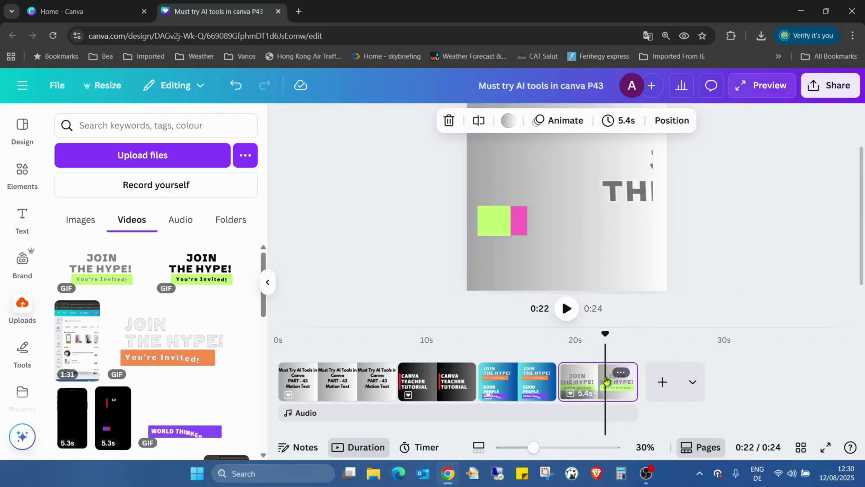
# Step: Play the four-page video in full-screen preview
pyautogui.click(826, 447)
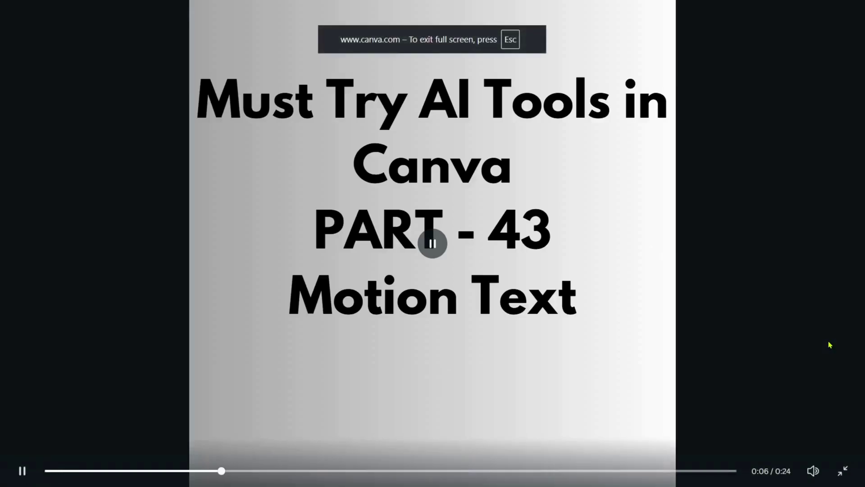